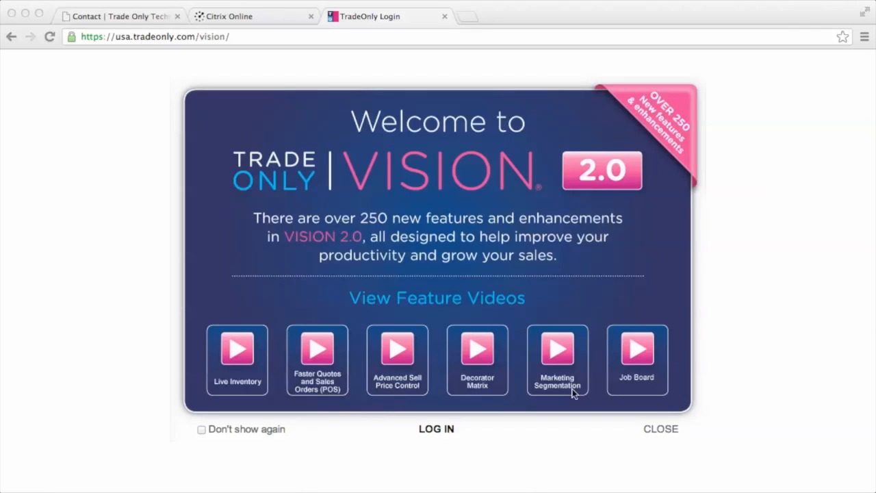
Dismiss the welcome screen and log in with the account e-mail and password
click(436, 429)
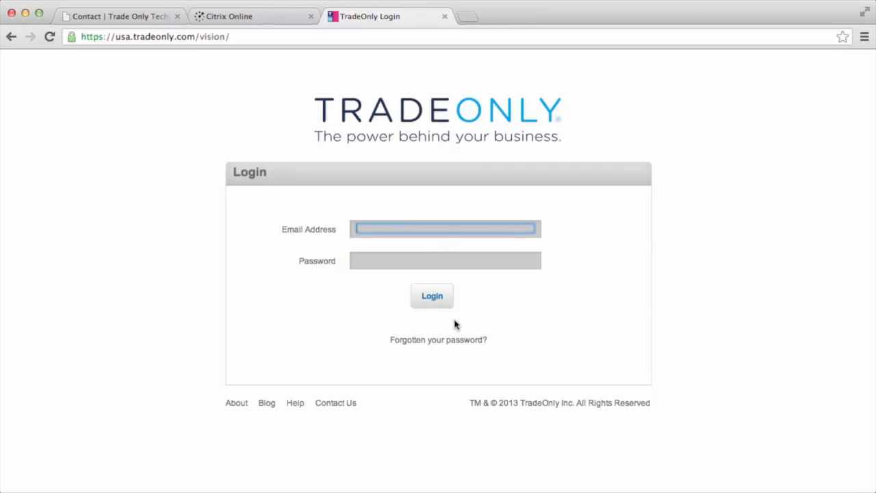
key(Tab)
text(••••••••)
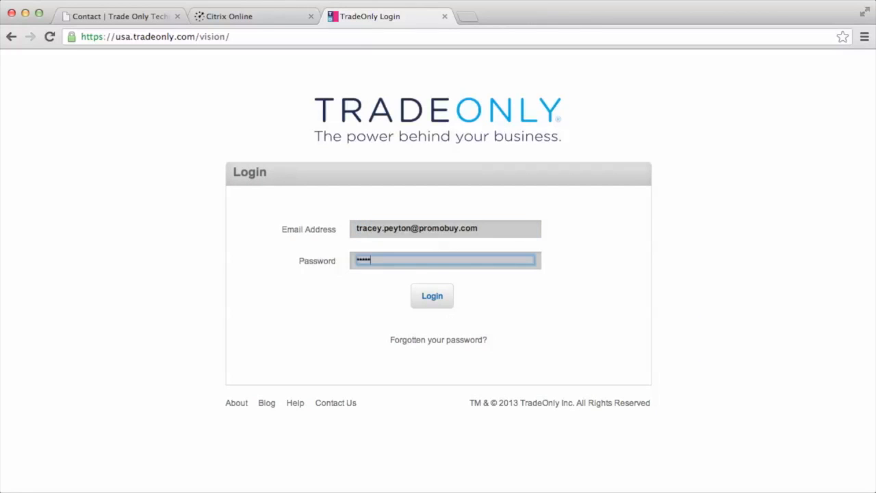
text(•••••••••)
key(Return)
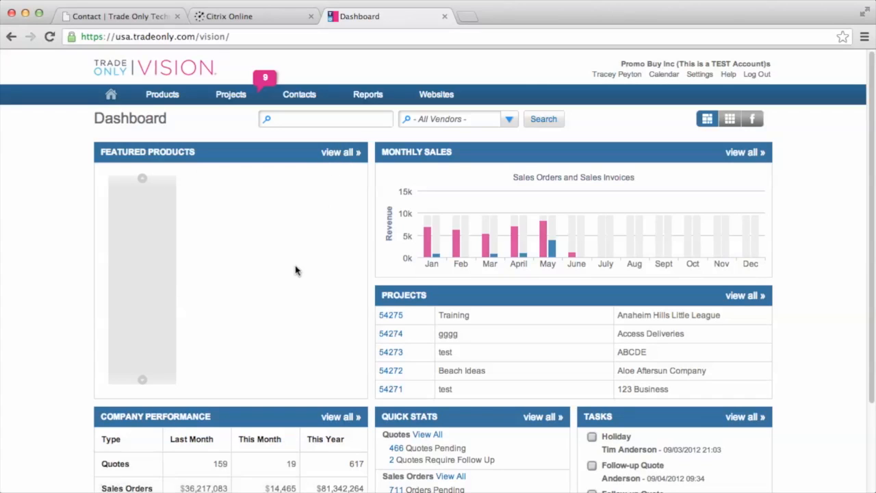
Let the Dashboard load, showing recent projects 54275–54271, company performance and quick stats
mouse_move(158, 97)
scroll(816, 268, down, 3)
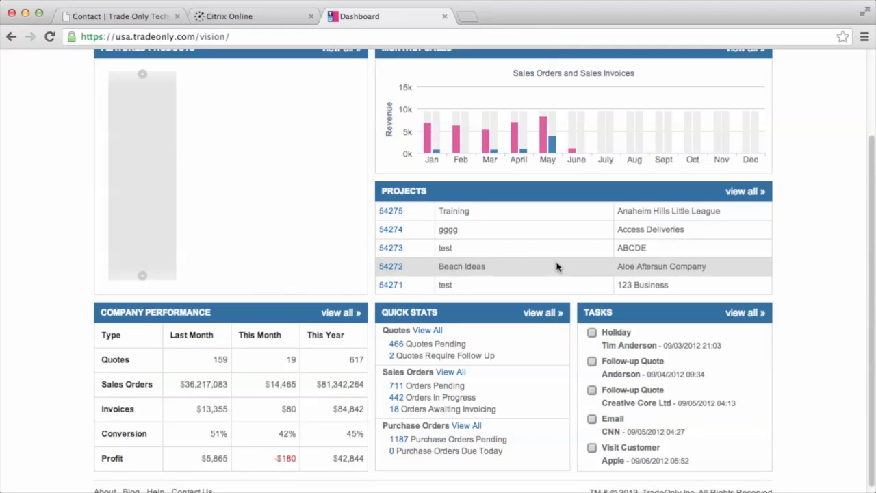
scroll(830, 267, up, 1)
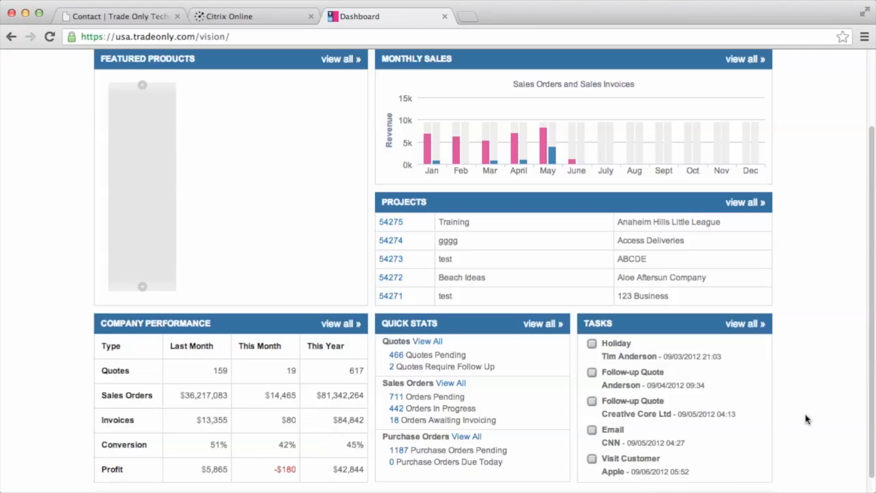
scroll(806, 418, up, 3)
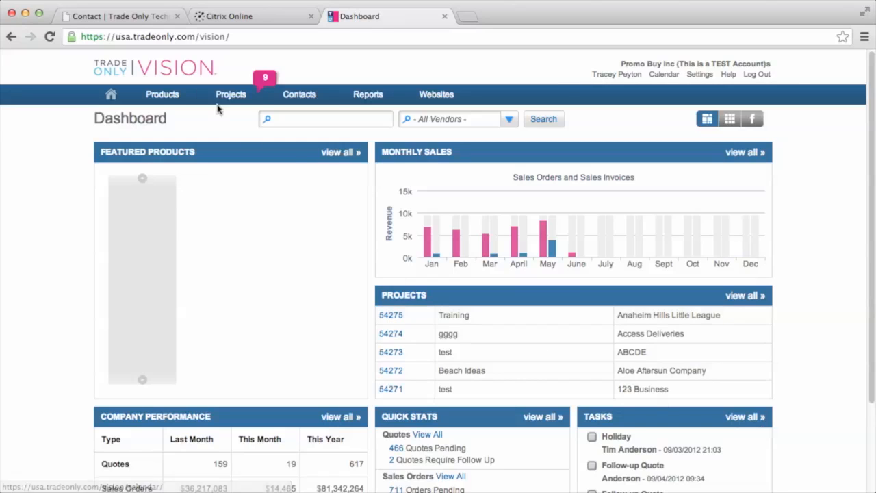
Open the Projects Overview page listing all 2328 projects
mouse_move(233, 98)
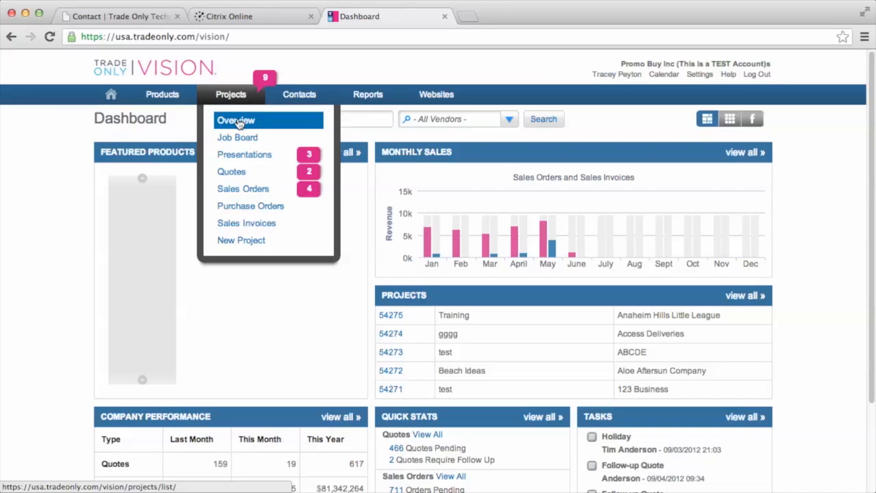
click(238, 122)
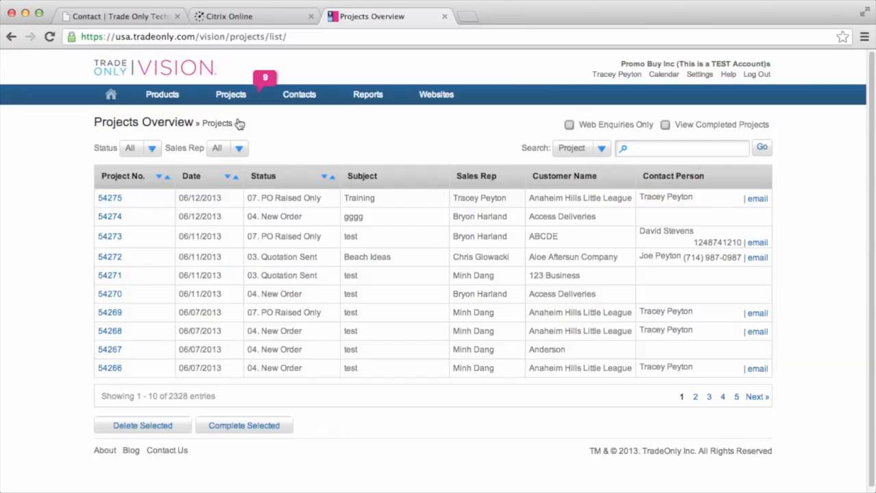
Open the detail page of project 54275 (subject Training, status PO Raised Only)
mouse_move(225, 95)
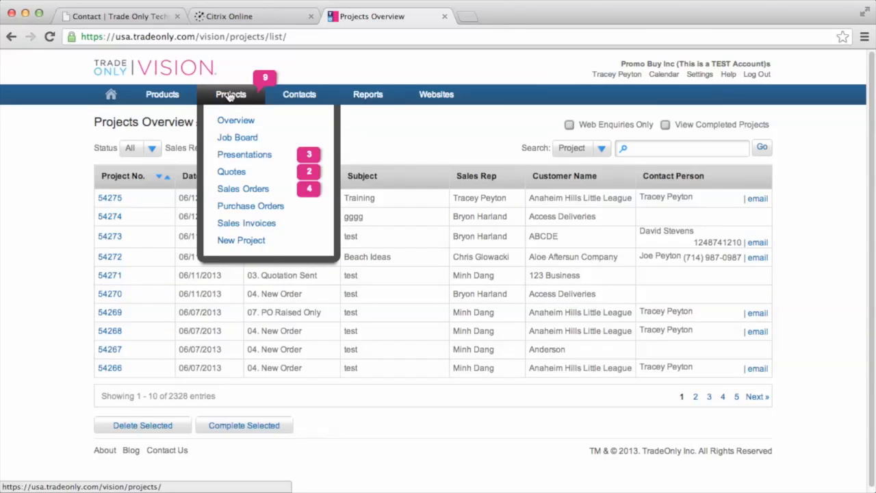
click(117, 200)
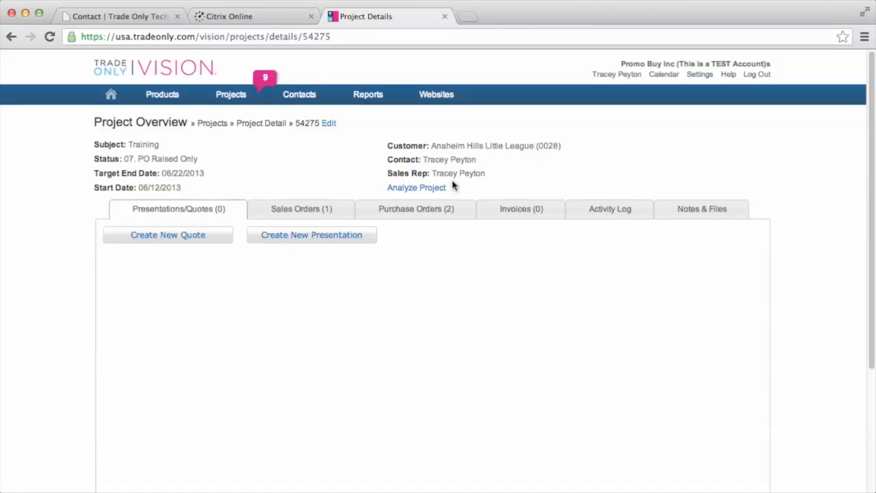
View project 54275's sales order SO402679, then its requisition purchase orders PO9850 and PO9851
click(292, 210)
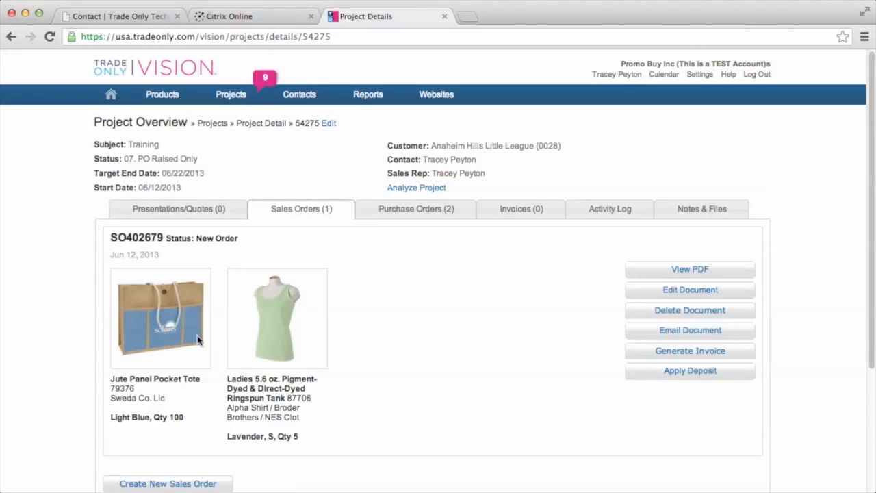
click(426, 211)
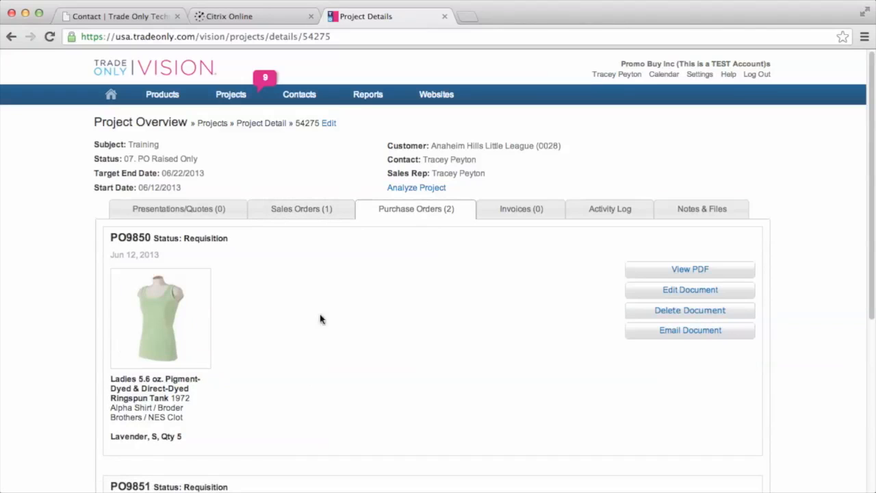
scroll(299, 332, down, 5)
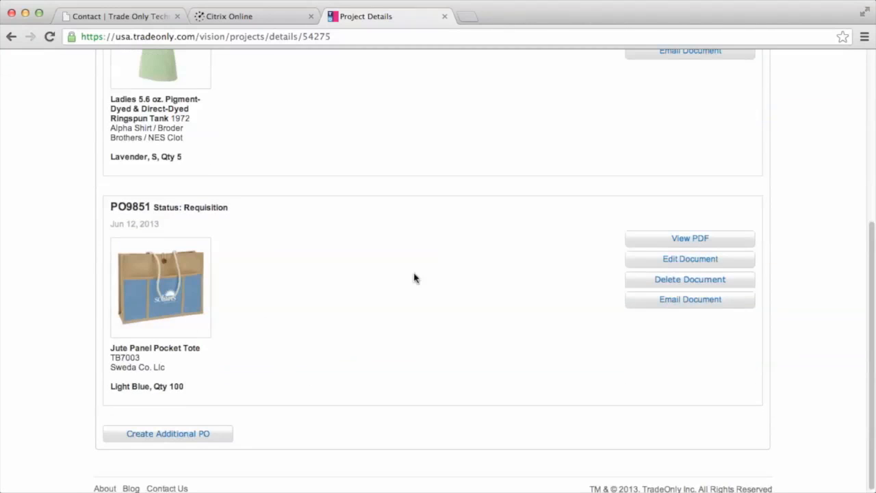
scroll(417, 273, up, 1)
scroll(417, 272, up, 3)
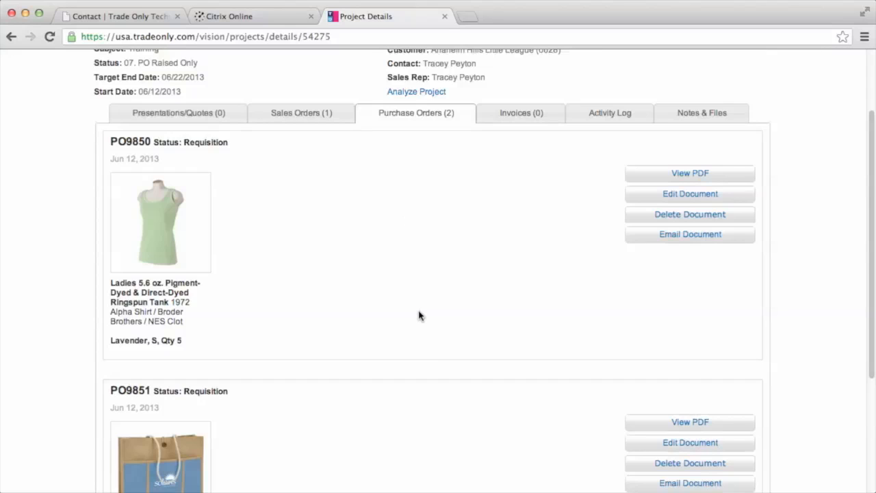
scroll(419, 302, up, 3)
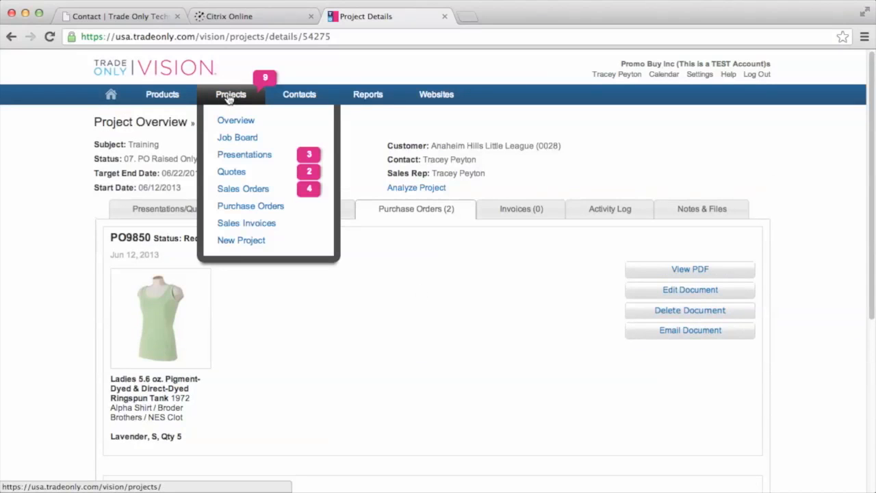
Open the Sales Order Overview with its 1465 sales orders
click(232, 194)
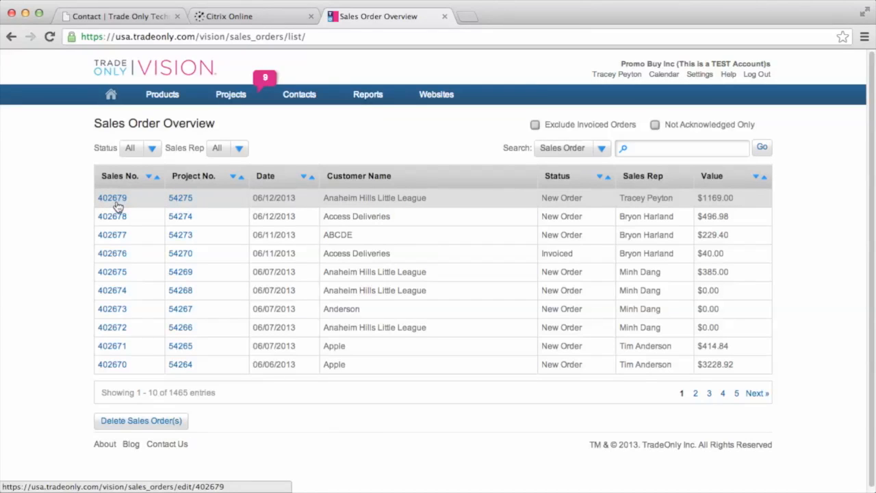
Search sales orders by customer 'Anaheim Hills', narrowing the list to 73 entries
click(601, 149)
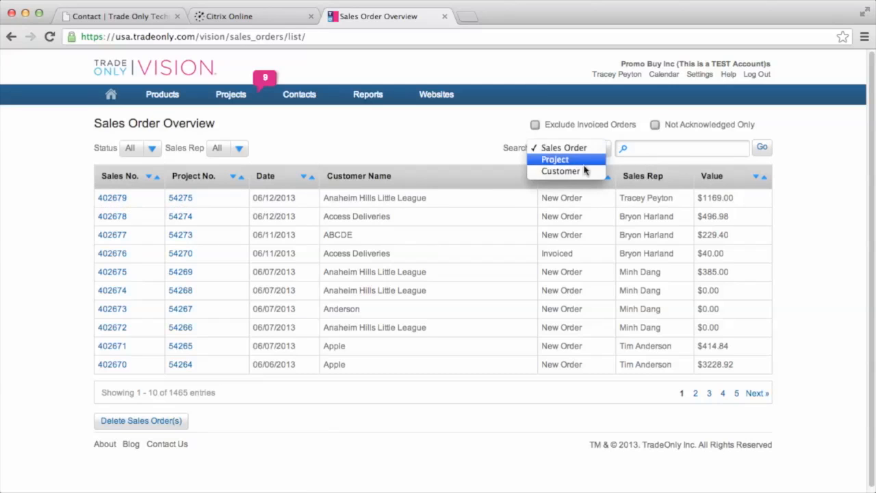
click(574, 171)
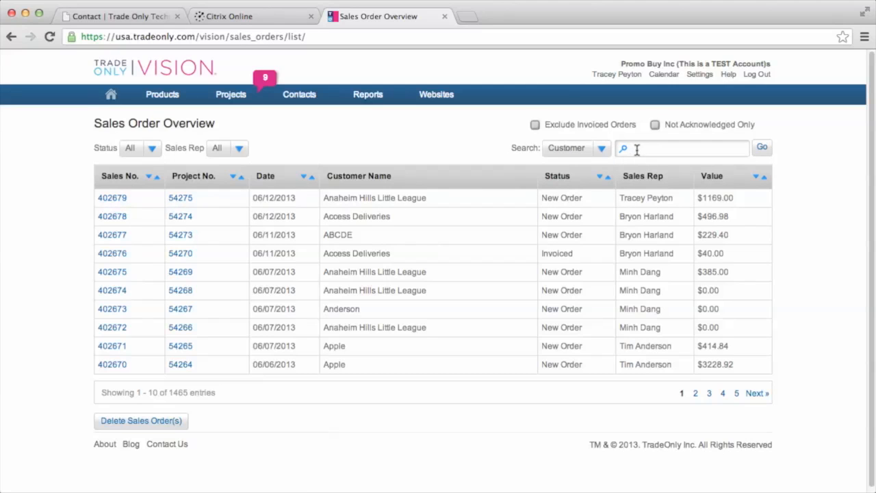
text(Anaheim Hills)
click(763, 149)
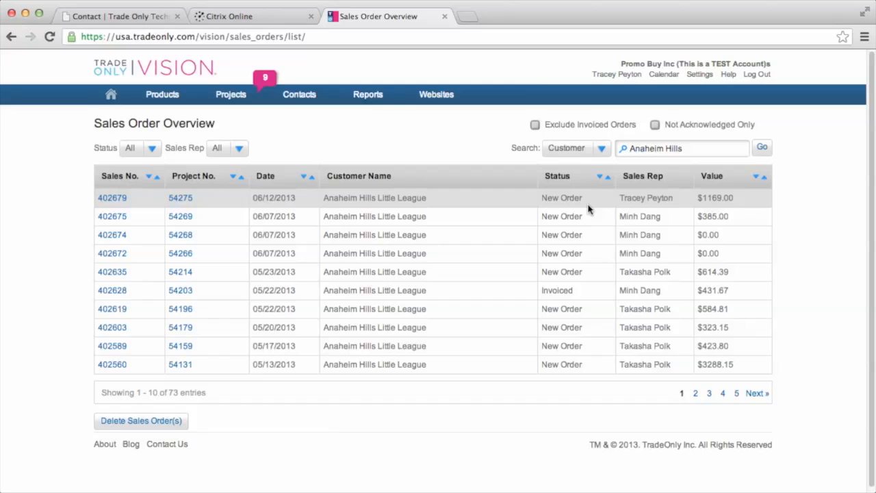
Open sales order 402679 for editing on the Build a Sales Order page
click(112, 198)
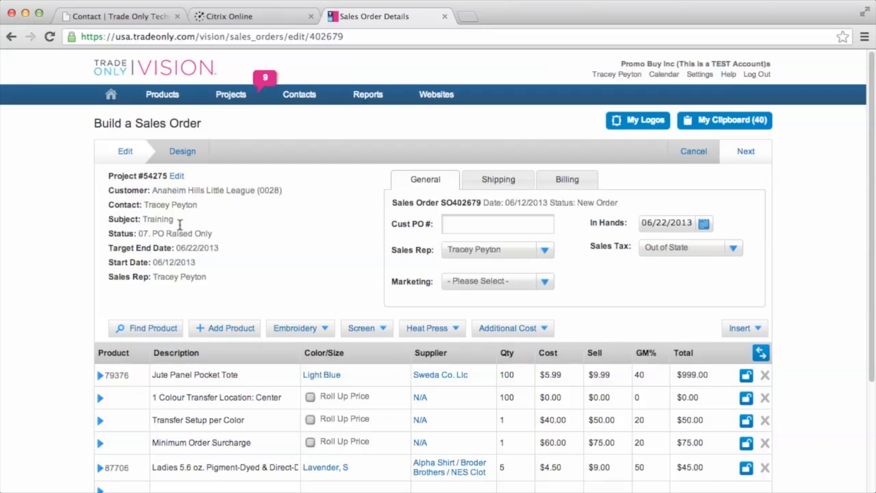
Show the order's shipping details and review the $1,169.00 total and $584.50 recommended deposit
click(484, 182)
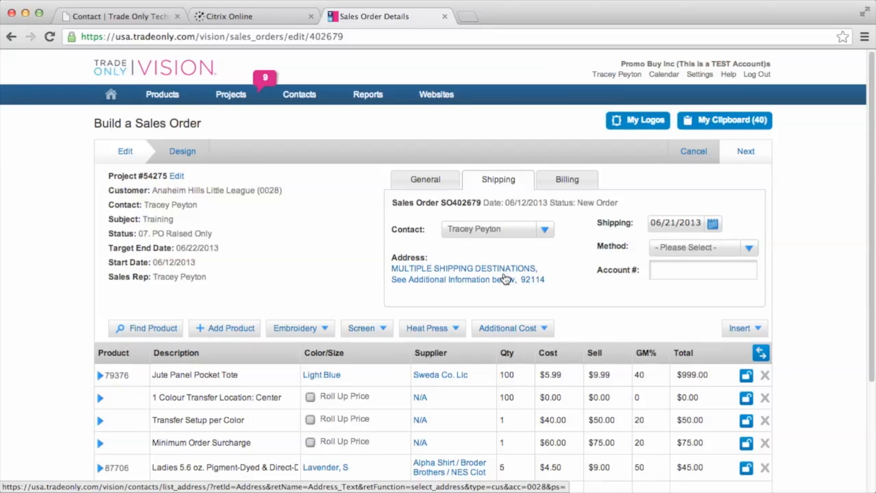
scroll(541, 282, down, 4)
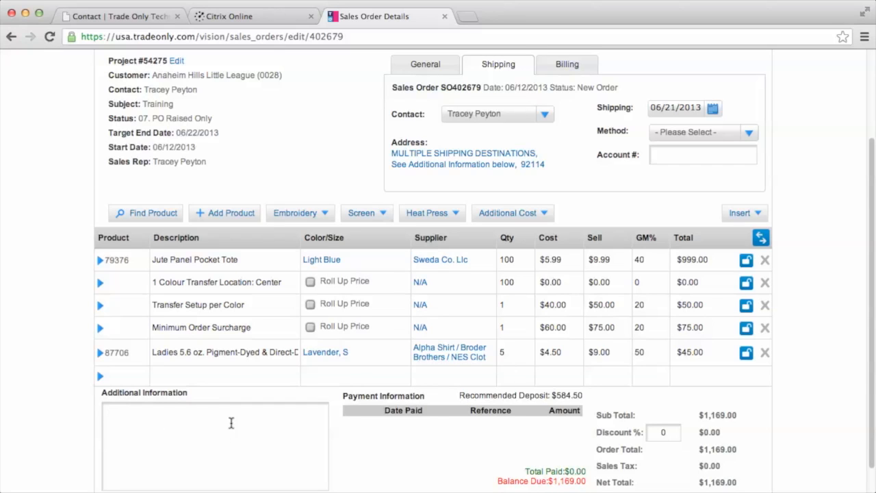
In Additional Information, enter the tote's recipient name and address, then a 'Ladies Tank ship to:' line
text(Tote is shipped to)
key(BackSpace)
text(: )
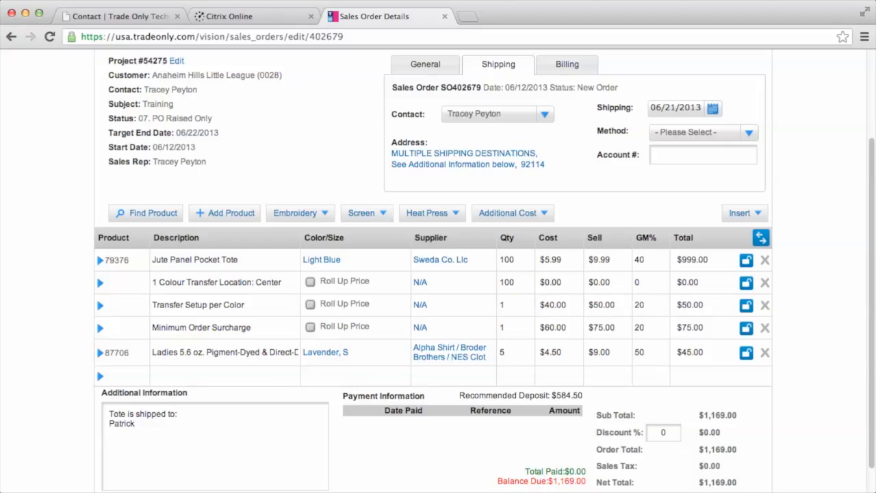
key(Return)
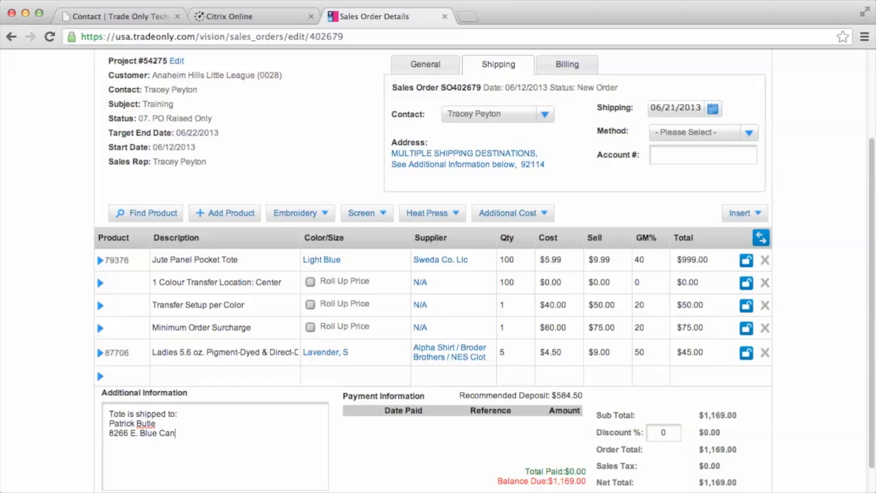
key(Return)
text(Anaheim CA 92808)
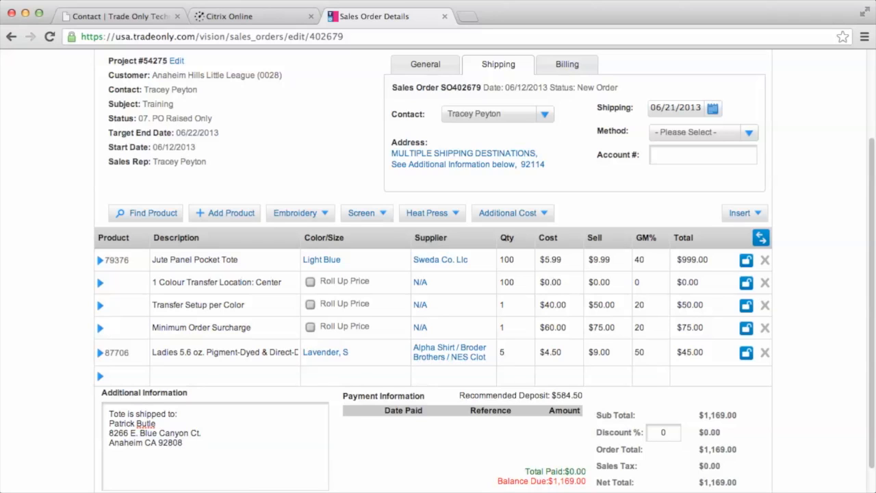
key(Return)
text(Ladies Tank ship to)
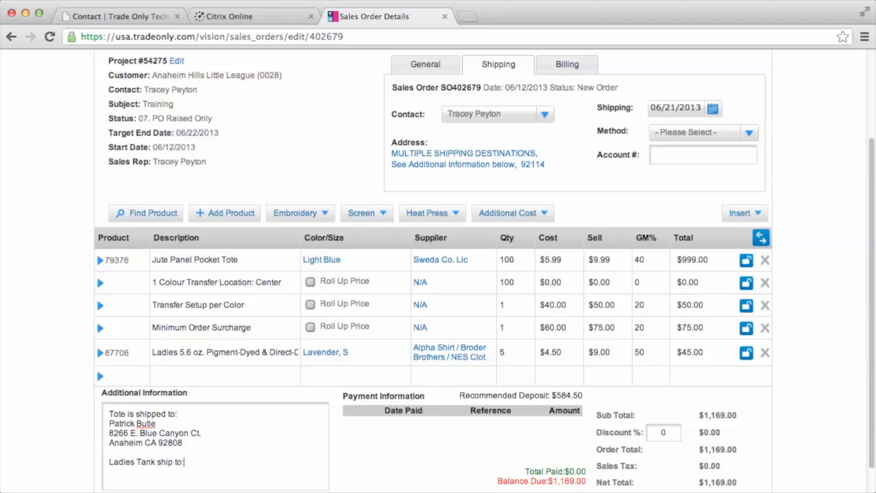
text(:)
Enter the Ladies Tank recipient's name, street, and city/state/zip on separate lines under the shipping note
key(Return)
key(Return)
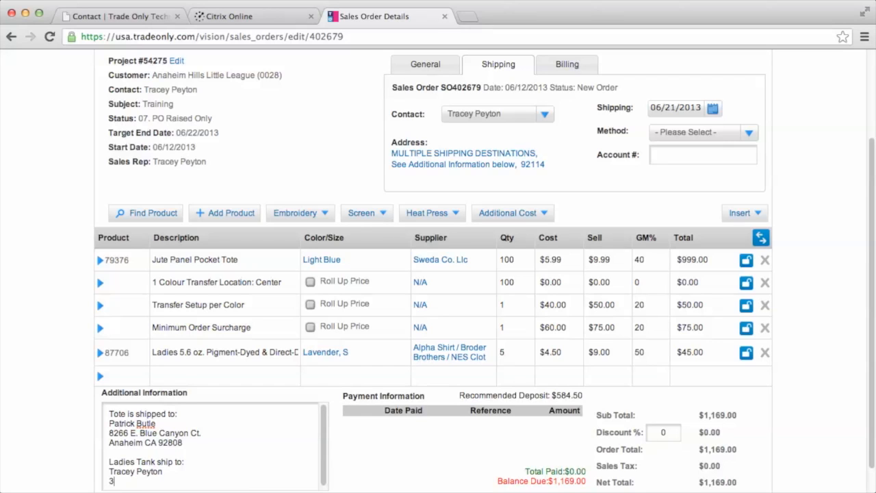
key(Return)
text(A)
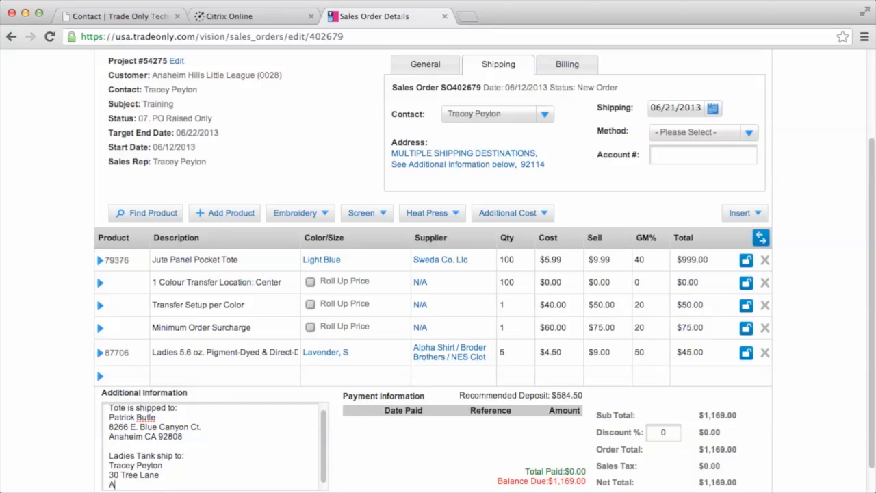
text(naheim, CA 92808)
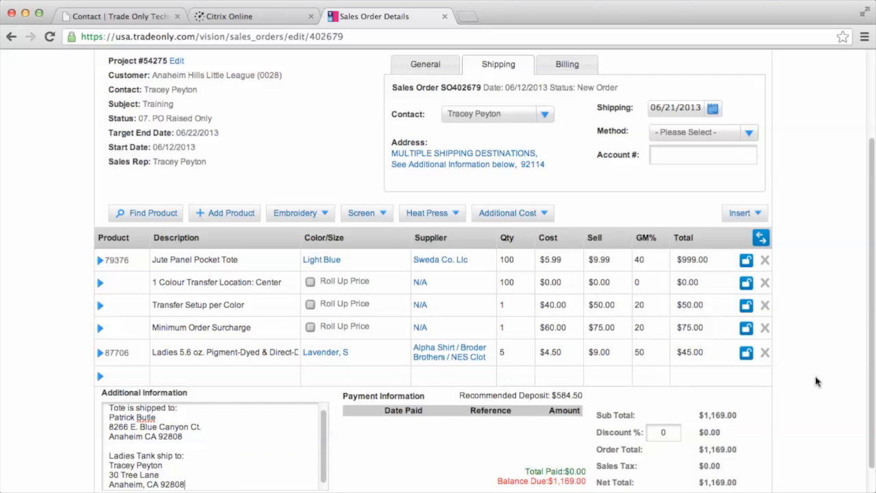
scroll(814, 381, down, 1)
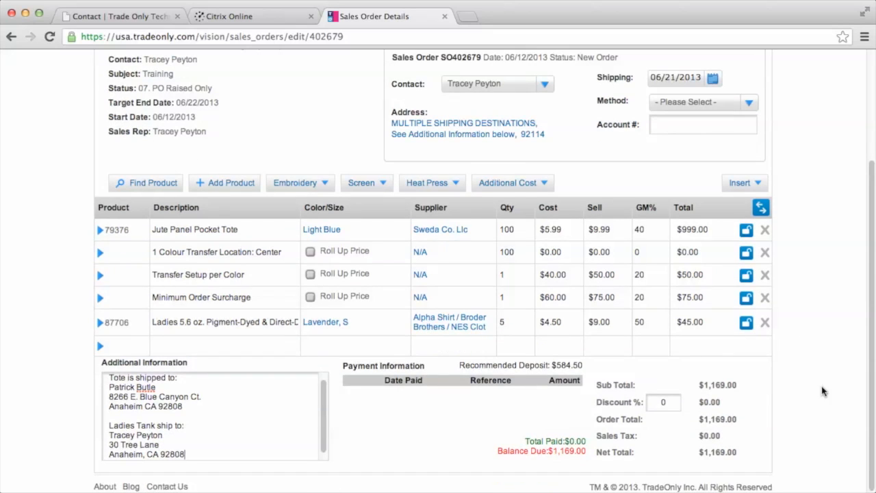
scroll(823, 390, up, 5)
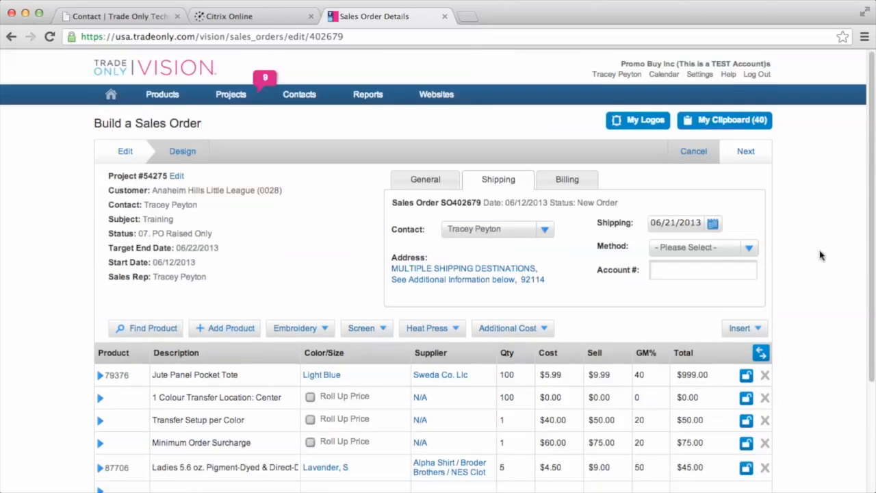
Generate sales invoice 300713 from order SO402679 and review its carried-over line items
click(759, 156)
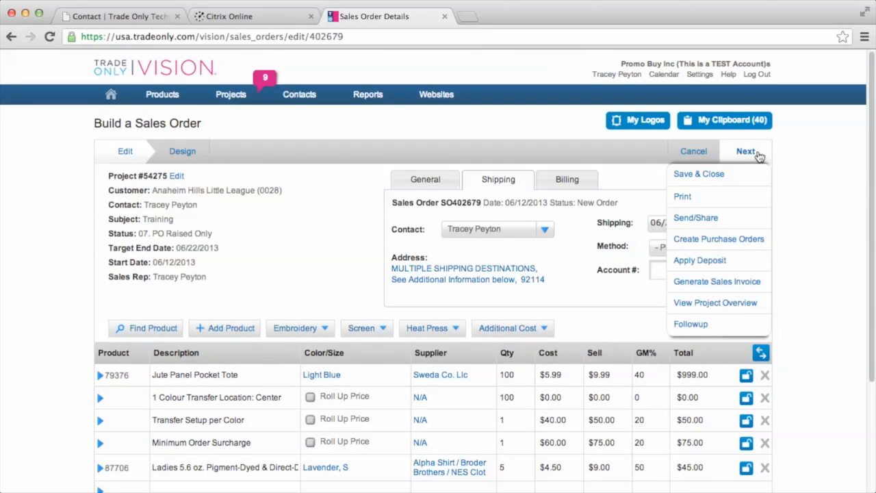
click(746, 285)
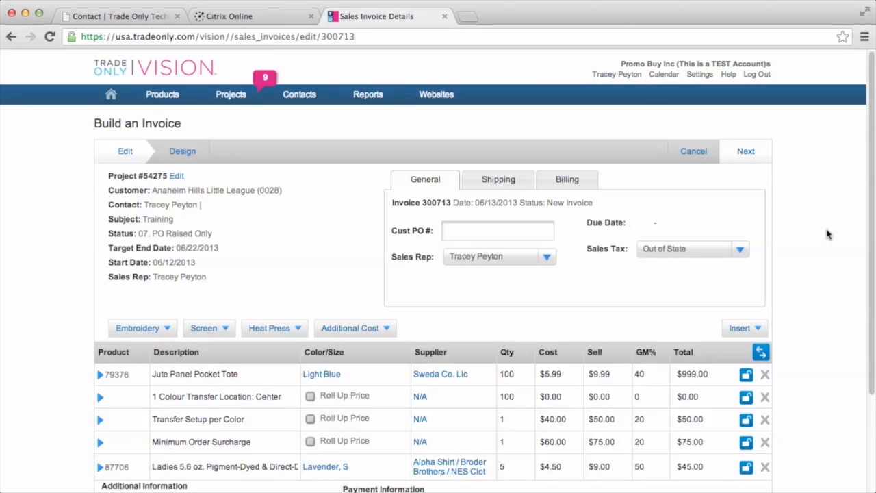
scroll(873, 226, down, 2)
scroll(836, 230, down, 1)
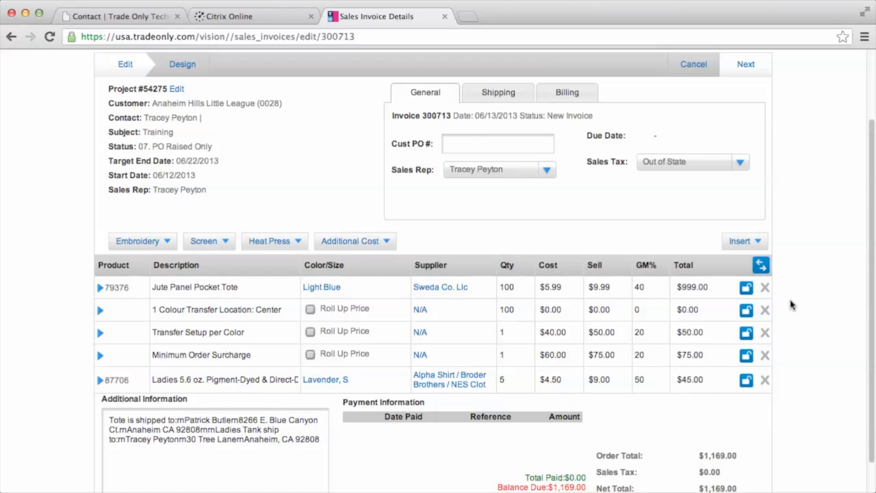
Add a Shipping additional cost line at $15.00 cost and $30.00 sell
click(354, 245)
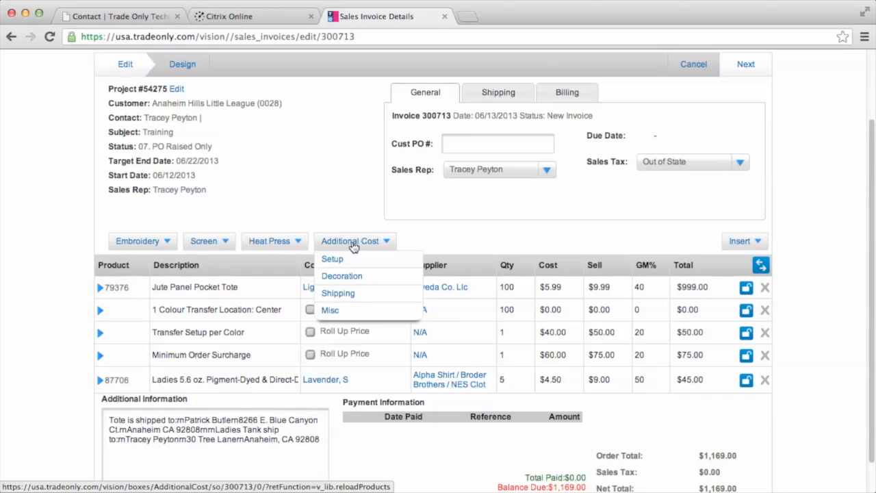
click(344, 295)
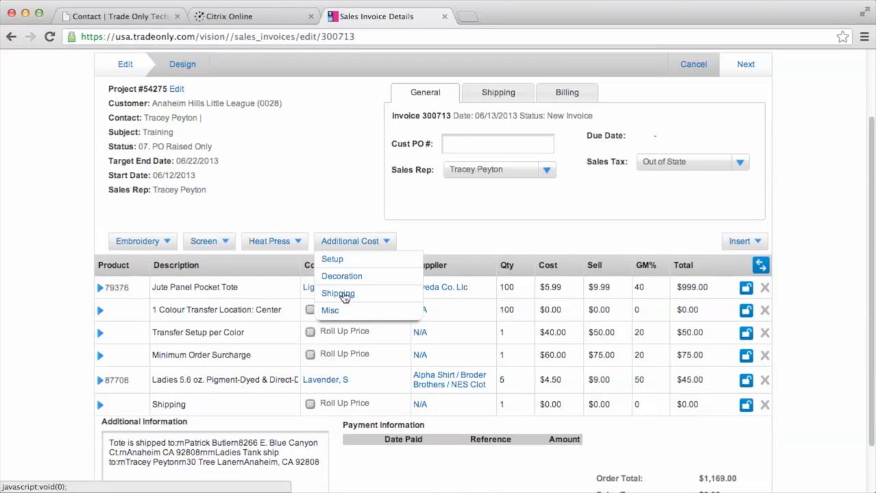
click(344, 296)
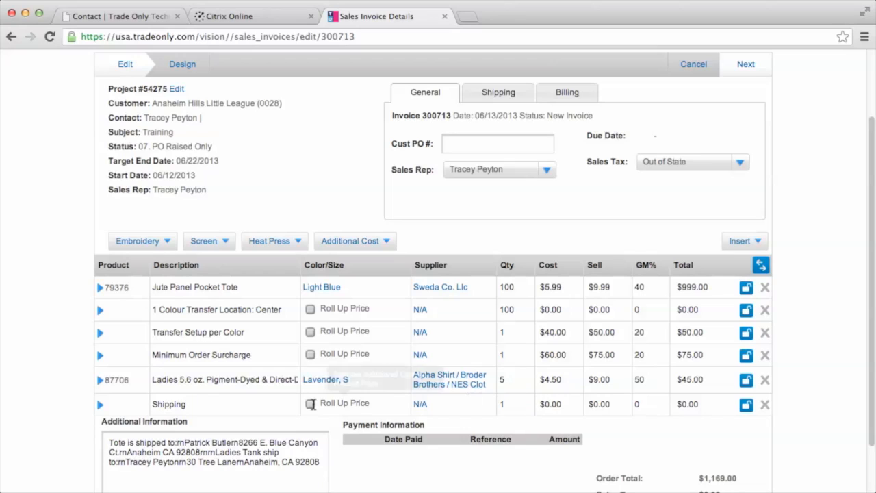
click(566, 406)
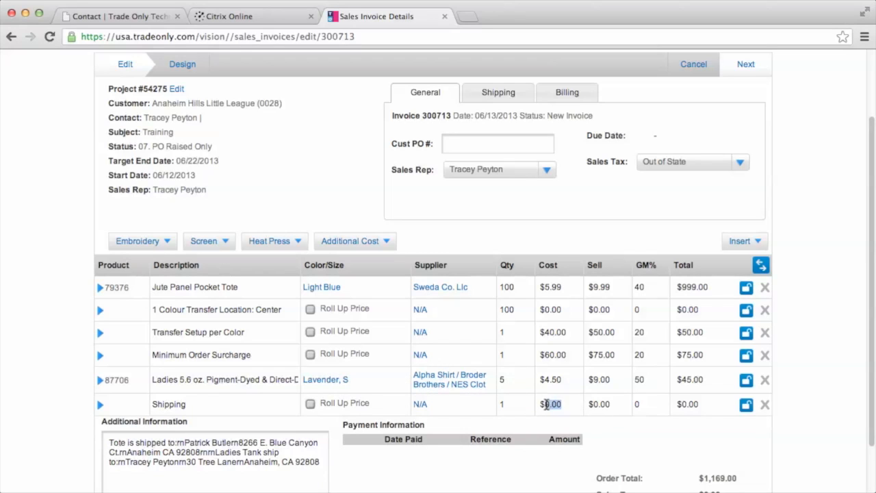
text(15.00)
key(Tab)
text(30.00)
key(Tab)
key(Tab)
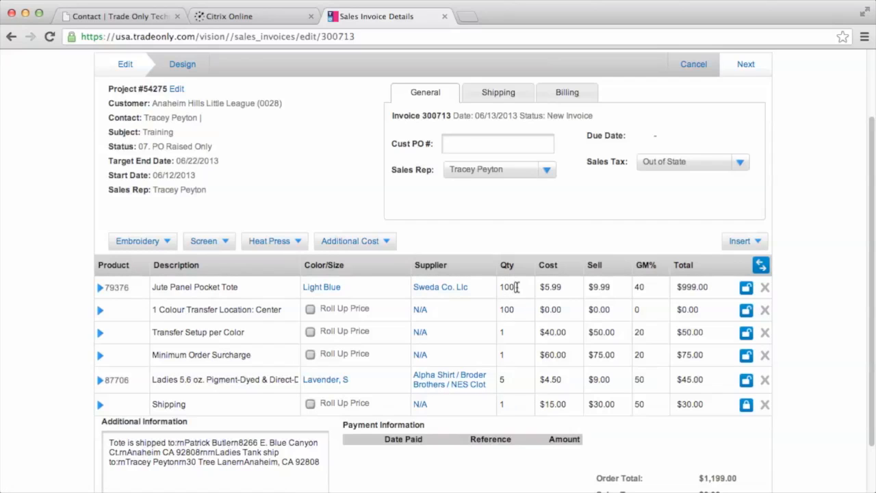
Change the quantity of the Jute Panel Pocket Tote and its transfer line from 100 to 90
drag(517, 287, 498, 287)
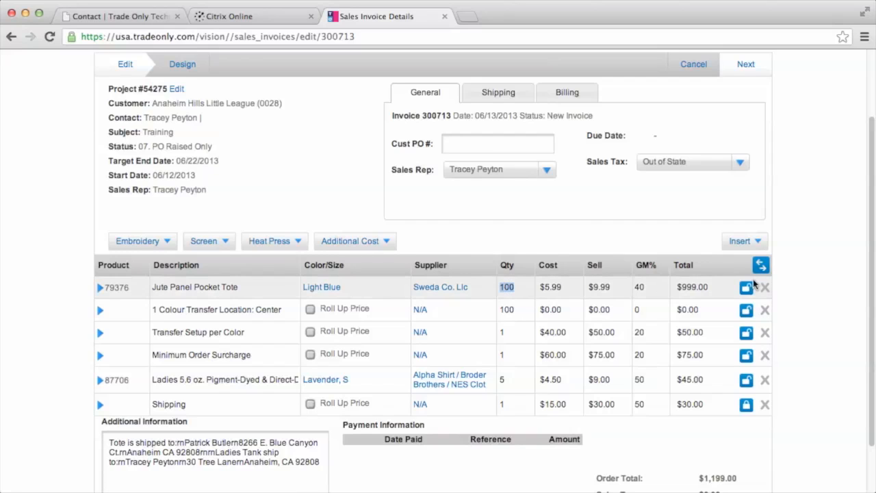
text(9)
key(Tab)
key(Tab)
key(Tab)
key(Tab)
key(Tab)
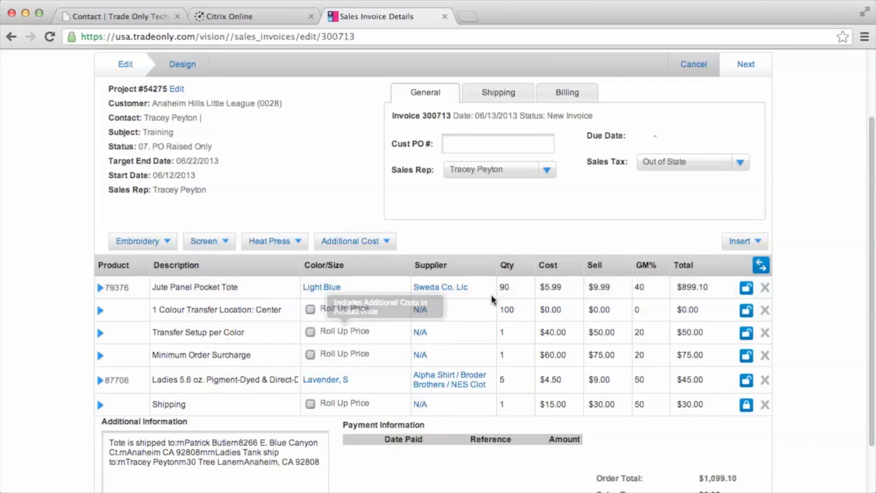
drag(514, 310, 498, 310)
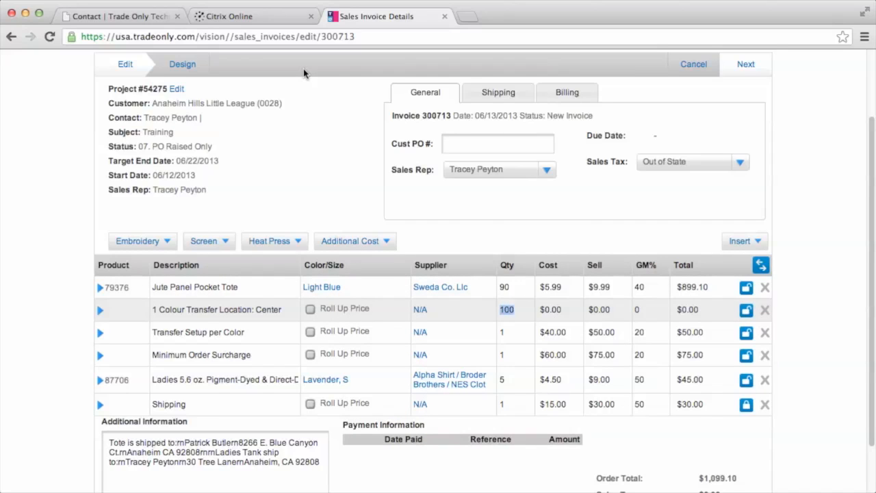
text(90)
key(Tab)
key(Tab)
key(Tab)
key(Tab)
key(Tab)
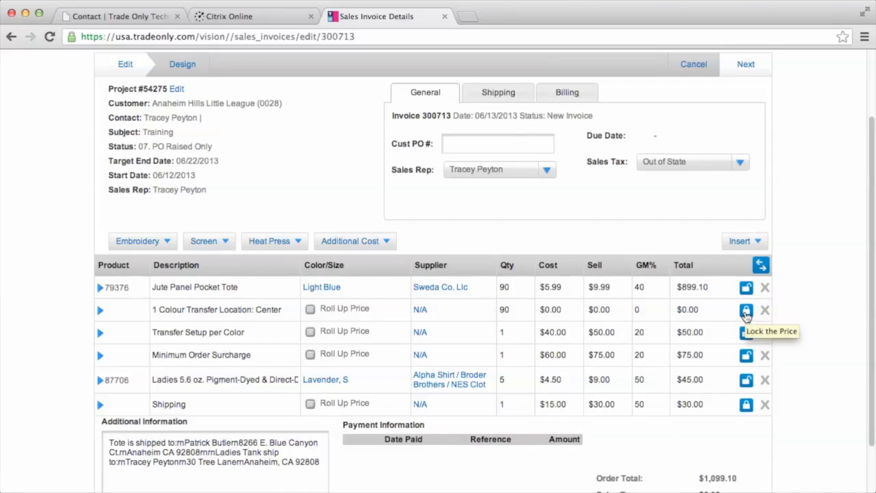
Price the 1 Colour Transfer Location: Center line at $0.40 cost and $0.80 sell
click(562, 310)
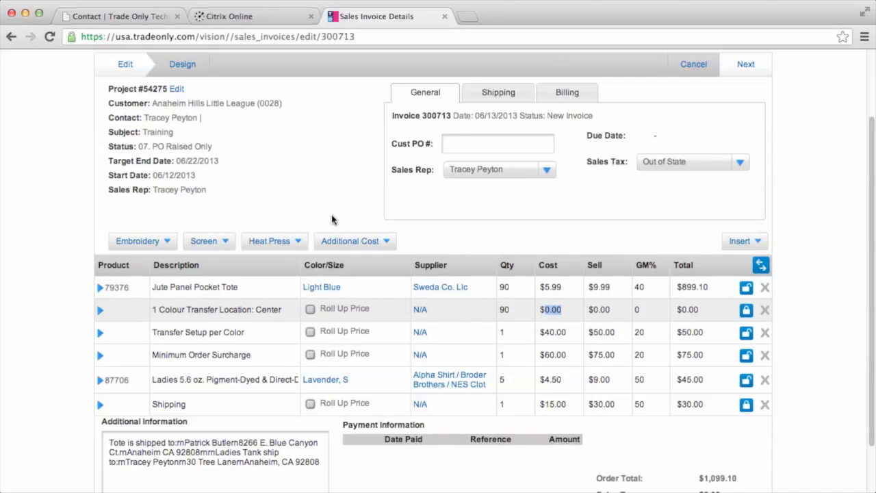
text(.40)
key(Tab)
text(.8)
key(Tab)
key(Tab)
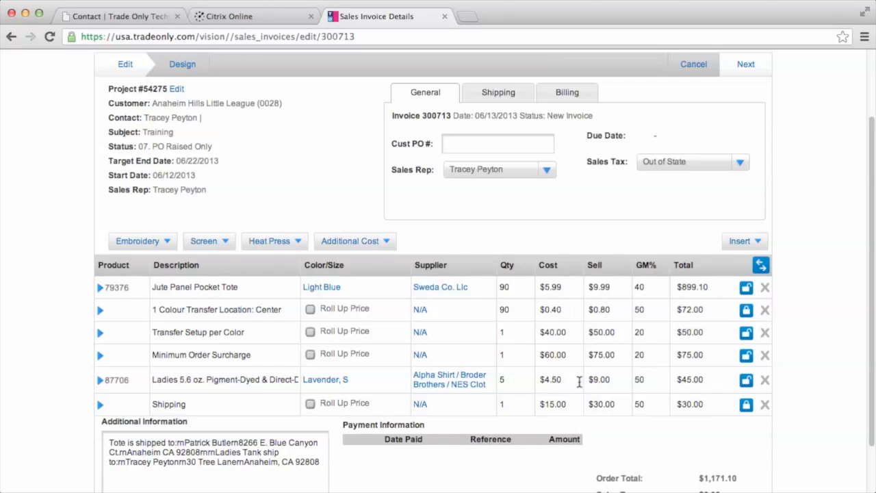
click(380, 243)
click(491, 96)
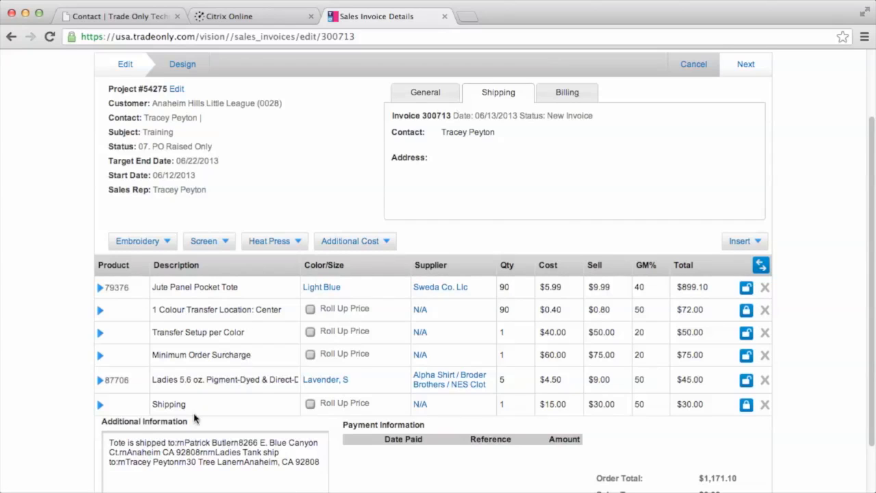
click(568, 95)
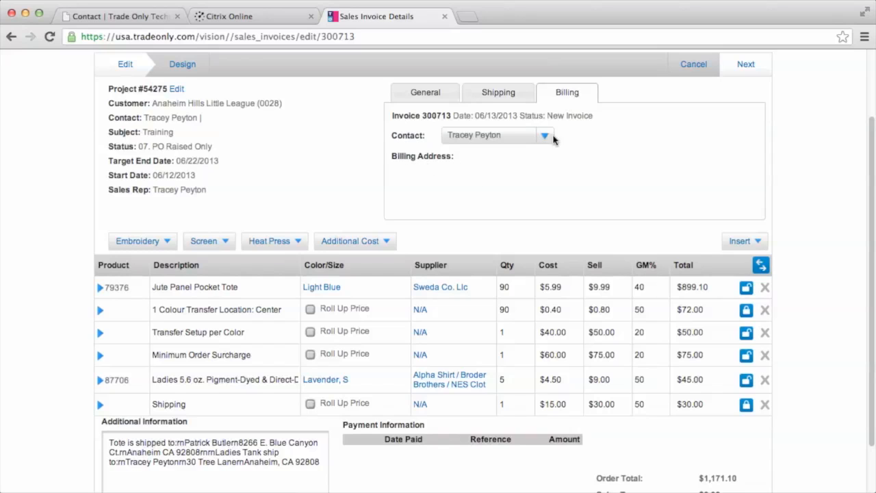
click(544, 136)
click(473, 166)
click(430, 94)
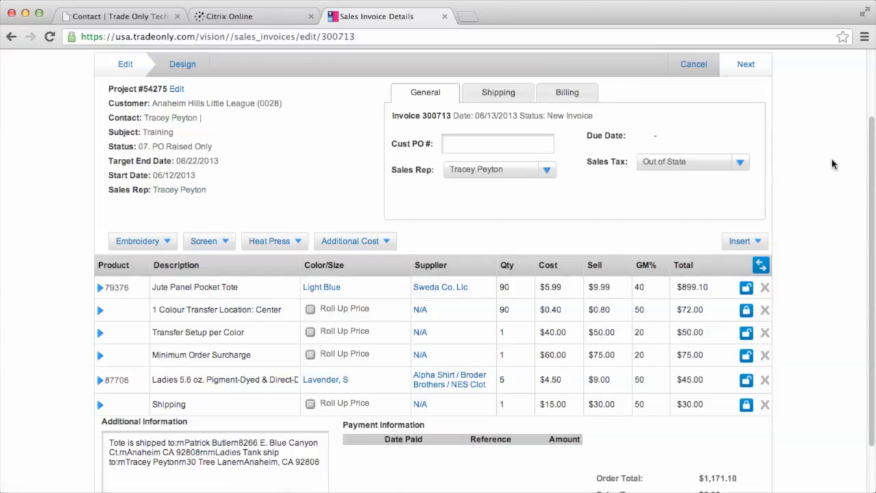
scroll(841, 180, down, 2)
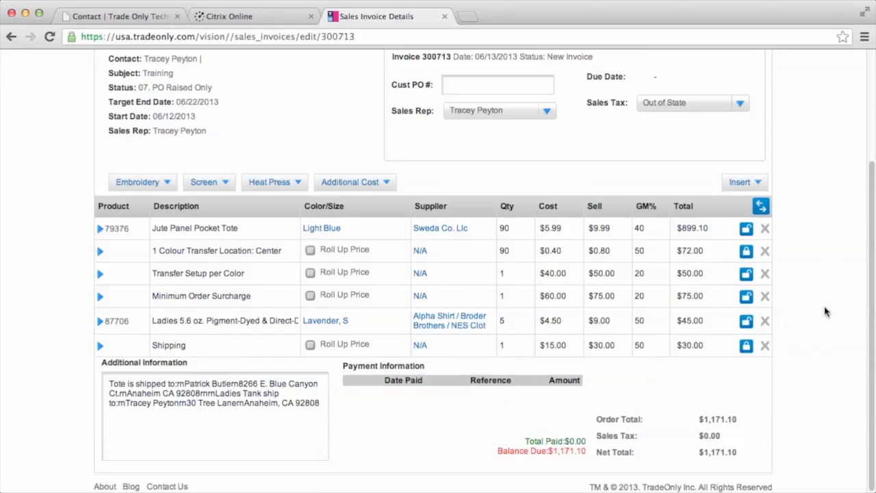
scroll(824, 311, up, 5)
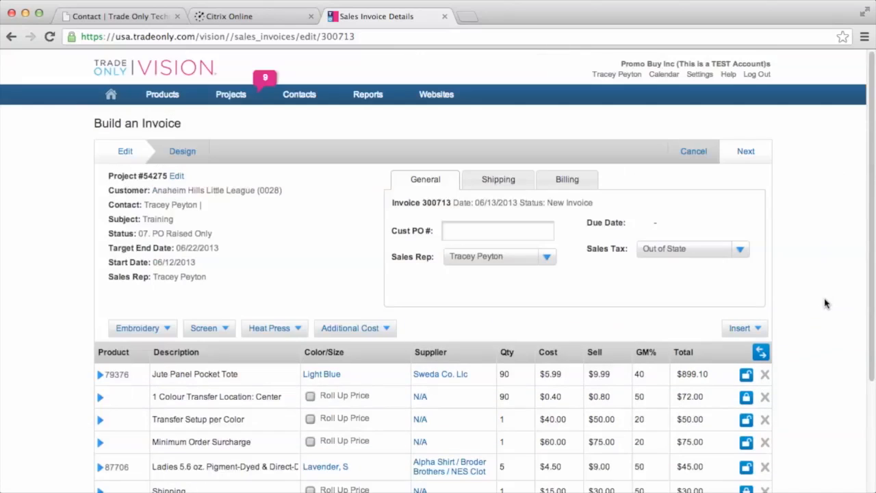
Preview invoice 300713's printed design and move to page 2 with the Terms & Conditions
click(184, 153)
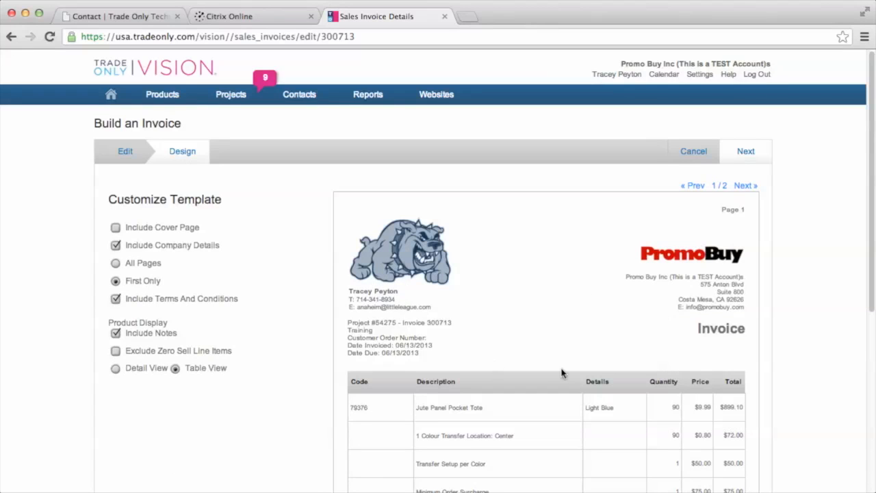
scroll(554, 327, down, 3)
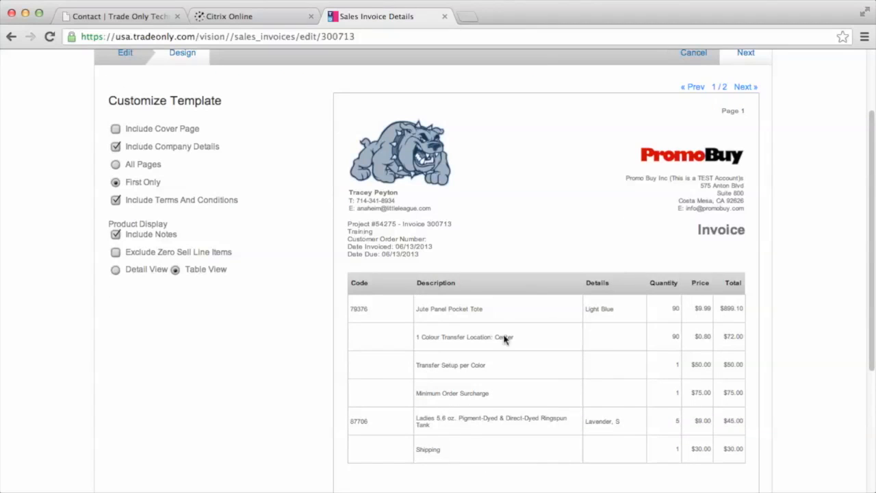
scroll(637, 336, down, 5)
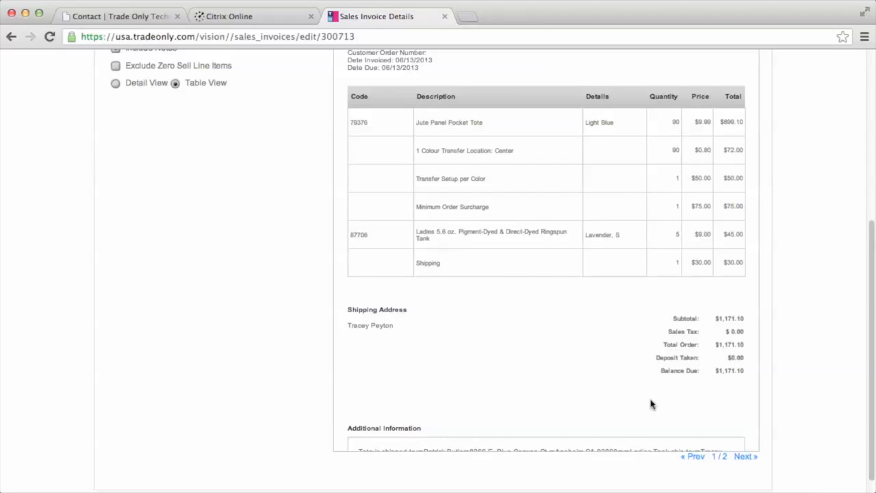
scroll(222, 214, up, 3)
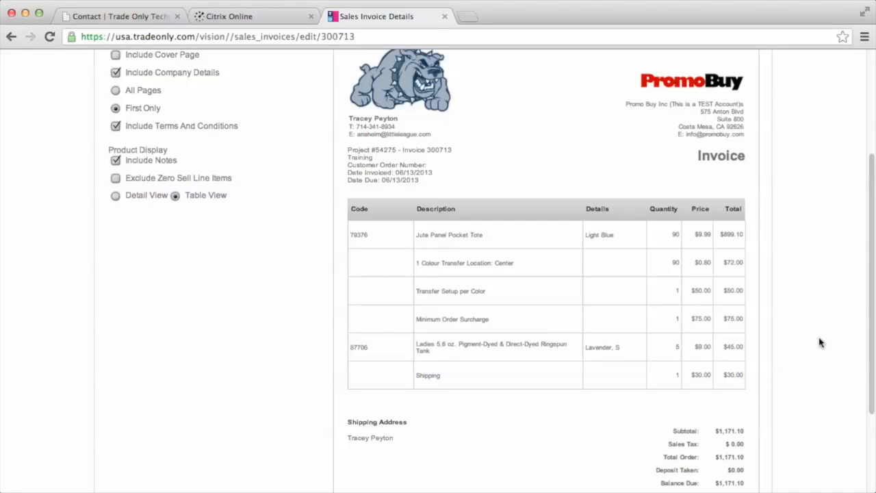
scroll(284, 276, up, 1)
scroll(284, 277, up, 1)
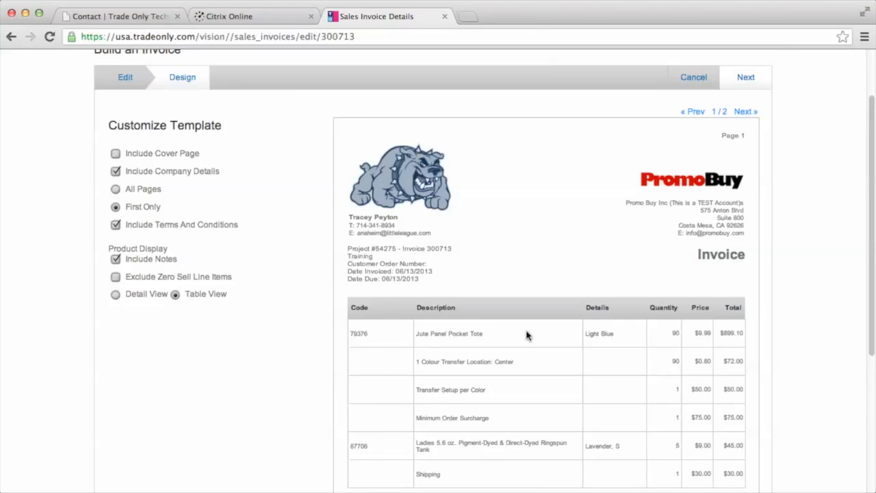
click(747, 112)
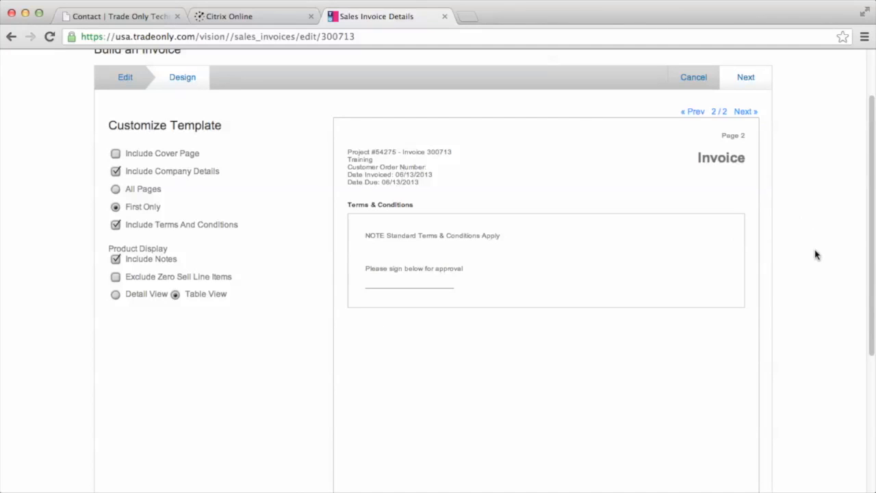
Switch back to the invoice's Edit view and show the Next menu of finishing options
click(125, 78)
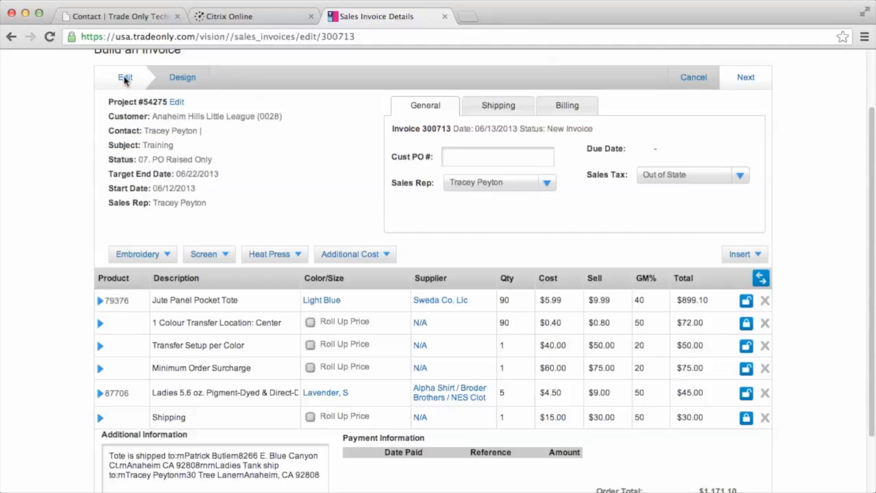
click(745, 78)
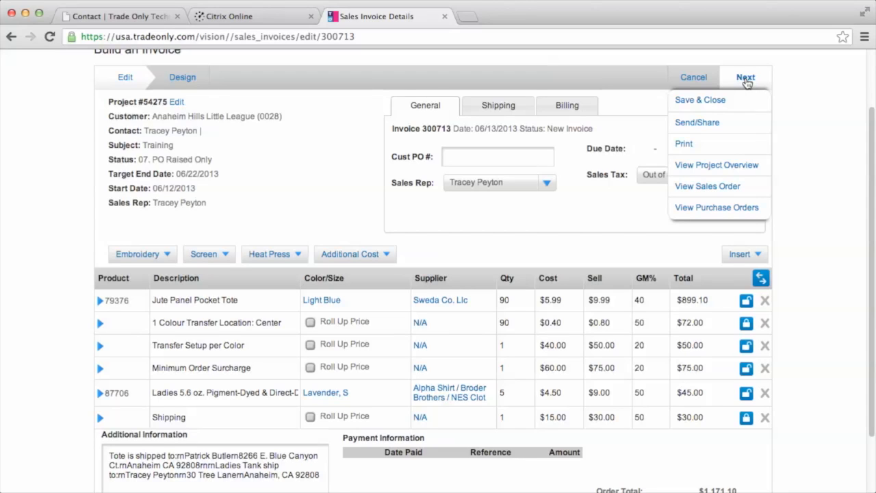
Draft a Send/Share email with Invoice 300713.pdf attached, then cancel it
click(712, 124)
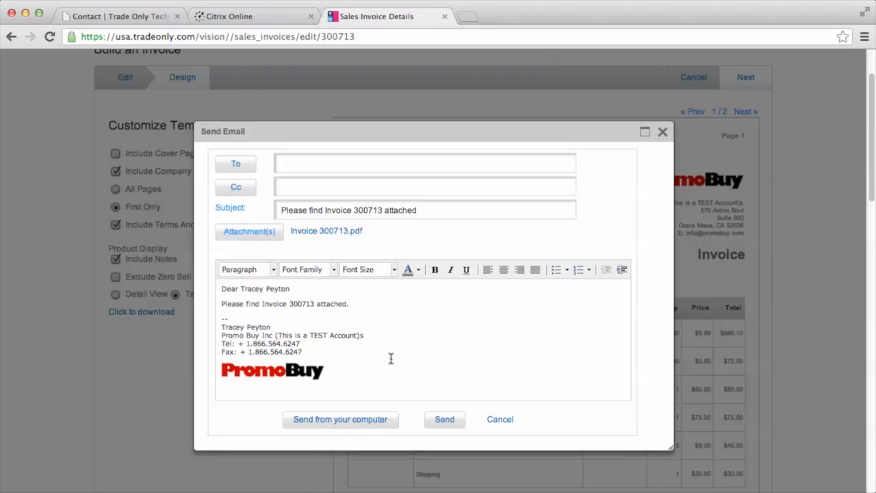
click(273, 328)
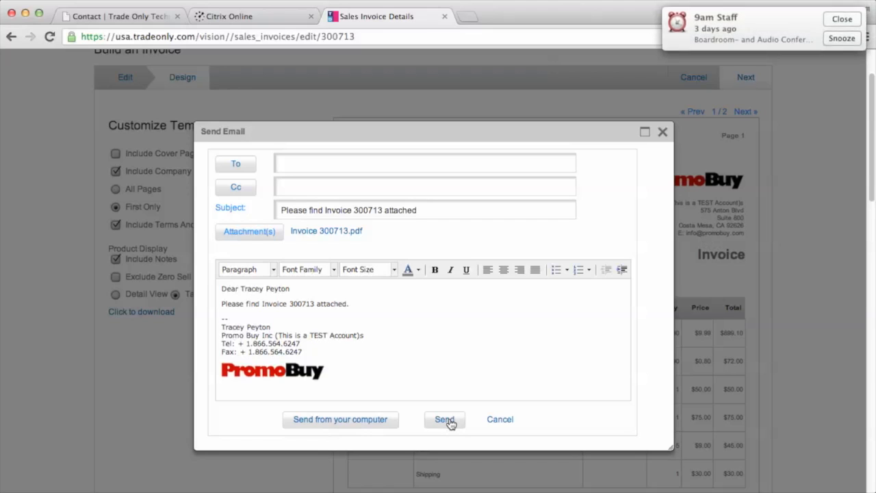
click(505, 425)
mouse_move(768, 84)
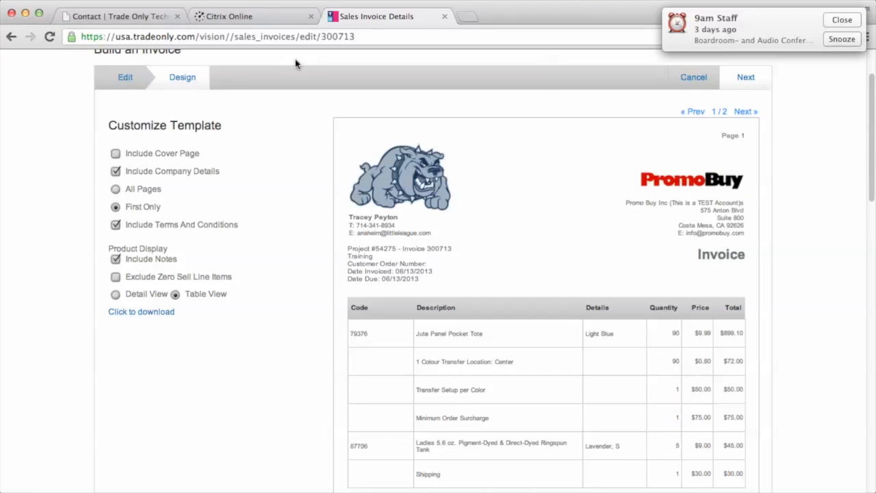
Open project 54275 from the projects overview and show its Invoices (1) tab with invoice 300713
scroll(297, 103, up, 3)
mouse_move(232, 99)
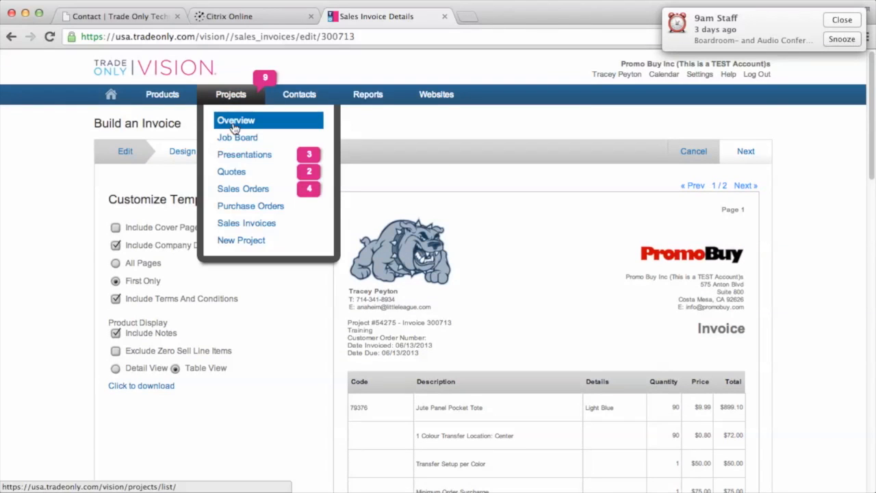
click(235, 121)
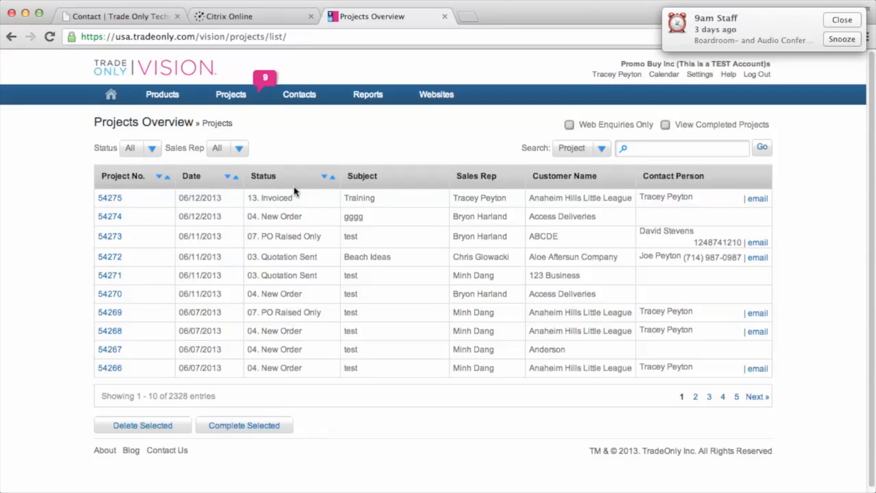
click(112, 200)
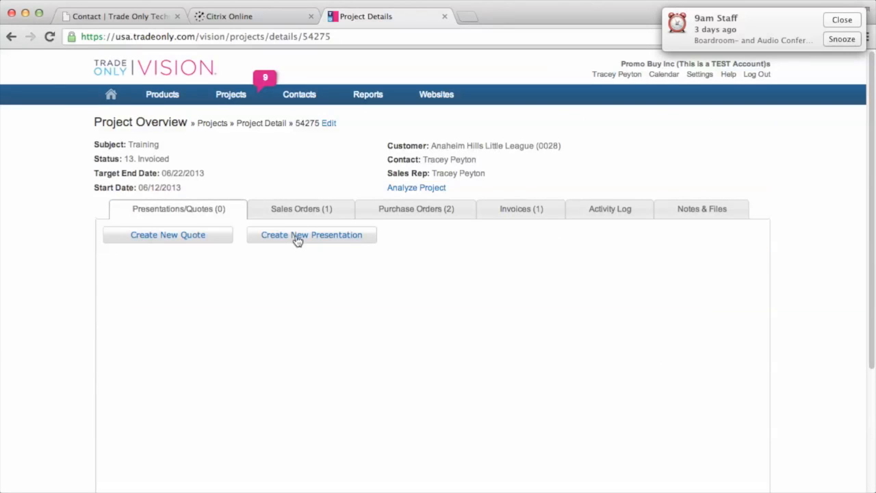
click(299, 208)
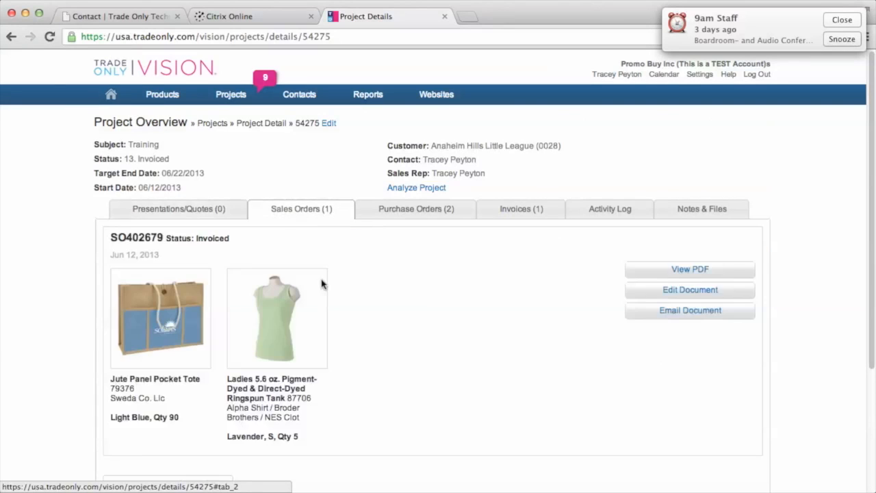
click(416, 211)
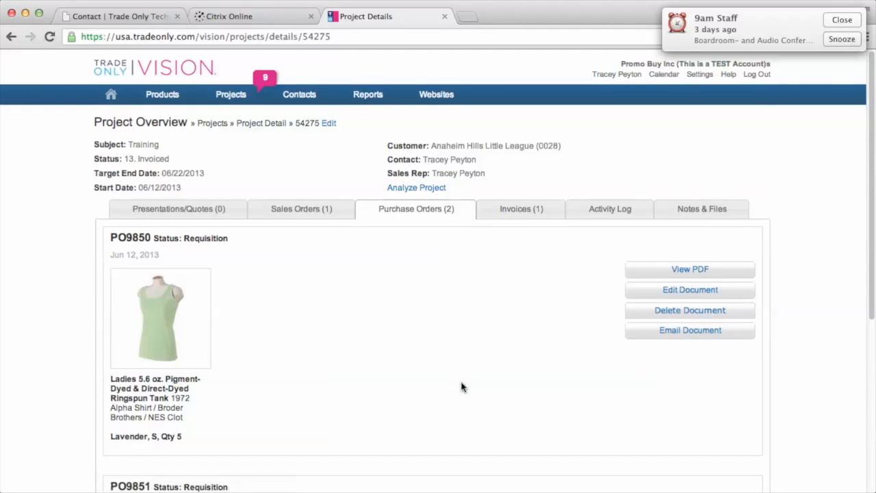
click(517, 213)
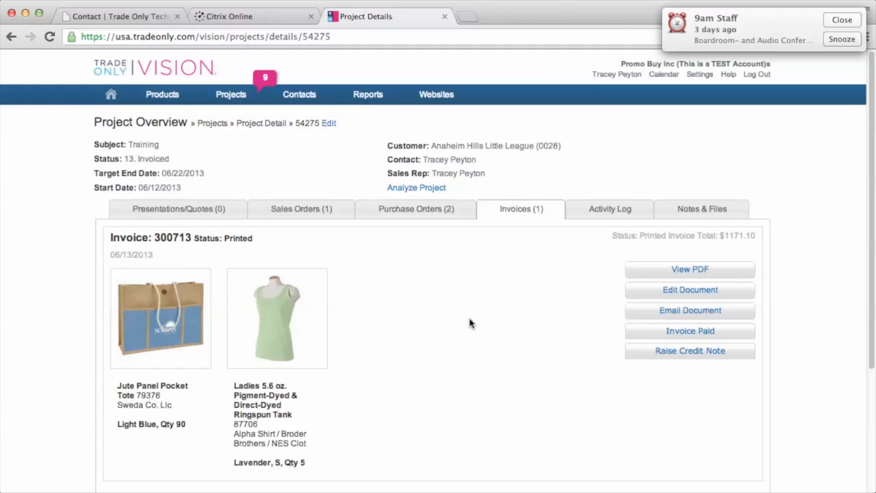
mouse_move(246, 97)
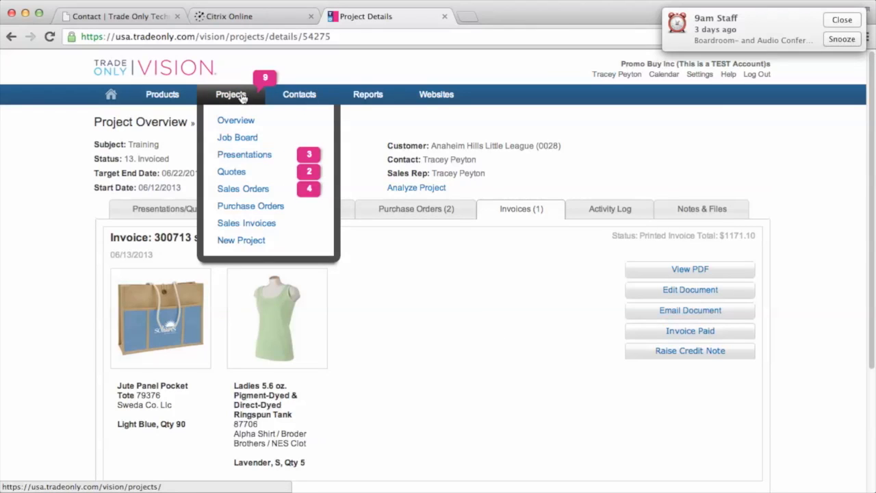
Open Projects > Sales Invoices, briefly include fully paid invoices, then hide them again
click(246, 226)
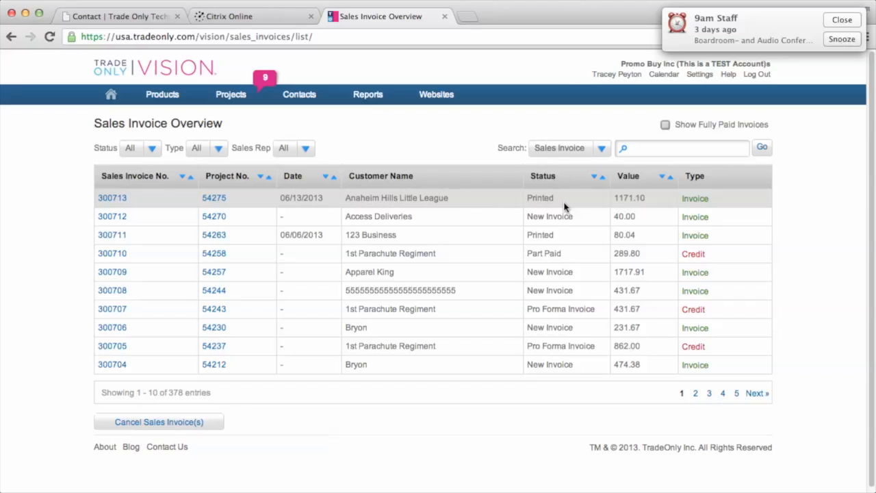
click(665, 126)
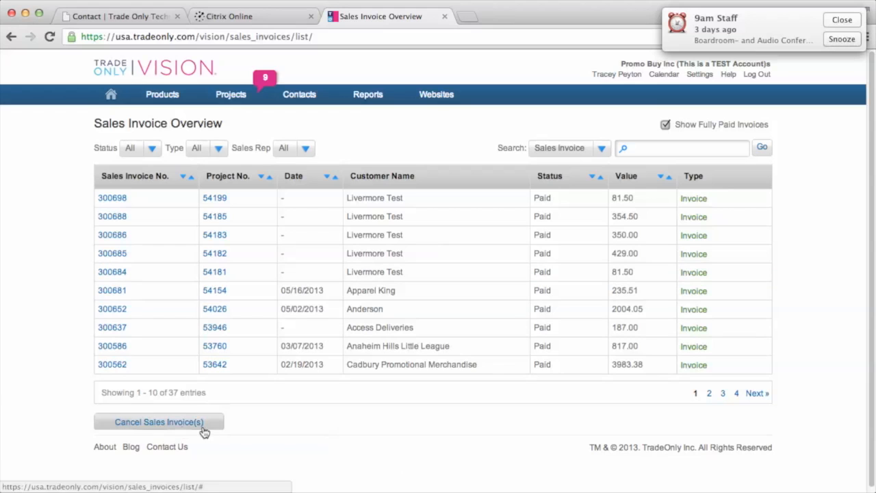
click(260, 202)
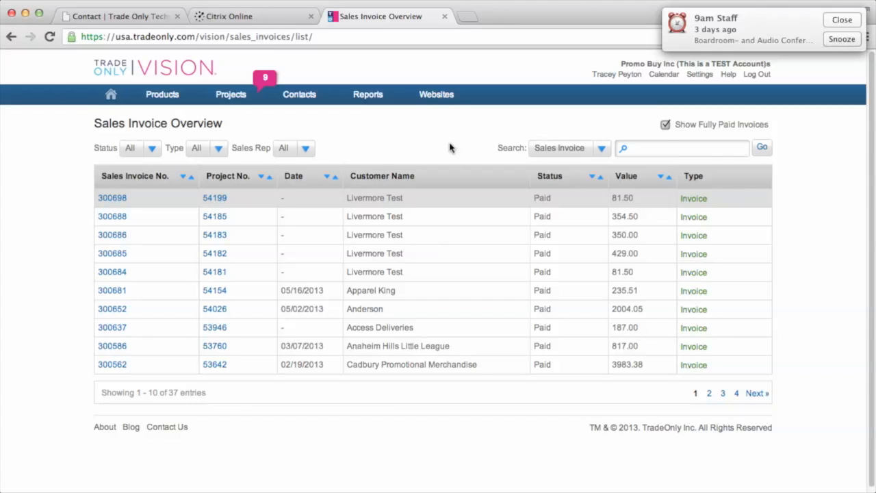
click(665, 125)
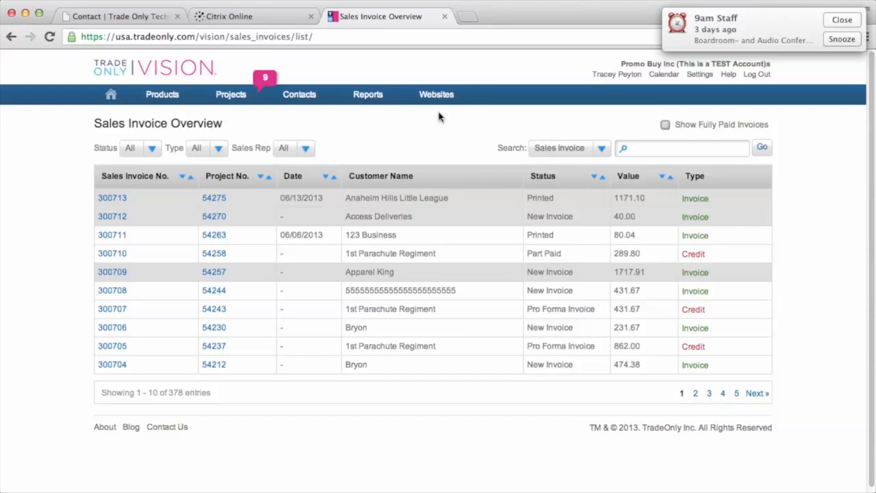
Run the Sales Invoices due to Pay report for This Month and snooze the meeting reminder
click(377, 99)
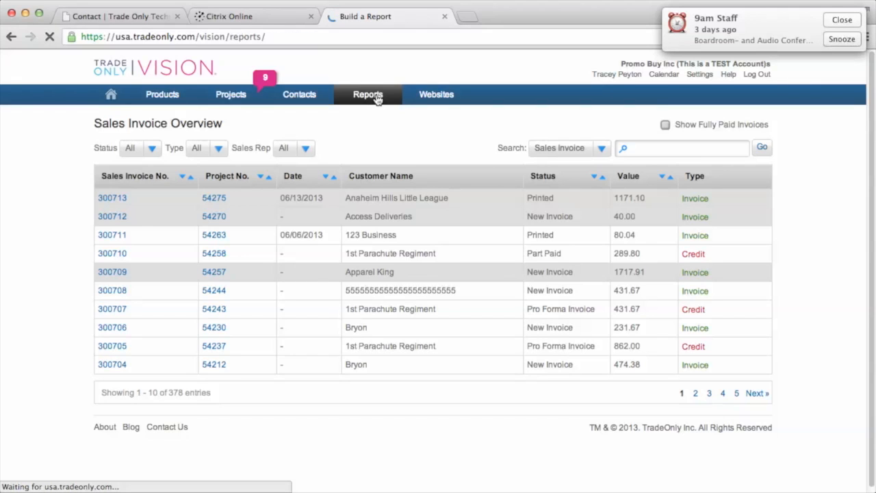
click(195, 183)
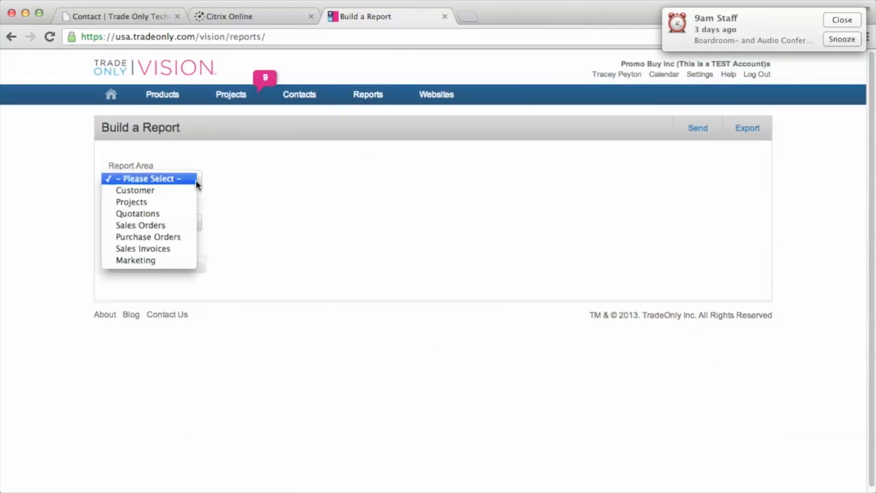
click(167, 249)
click(194, 223)
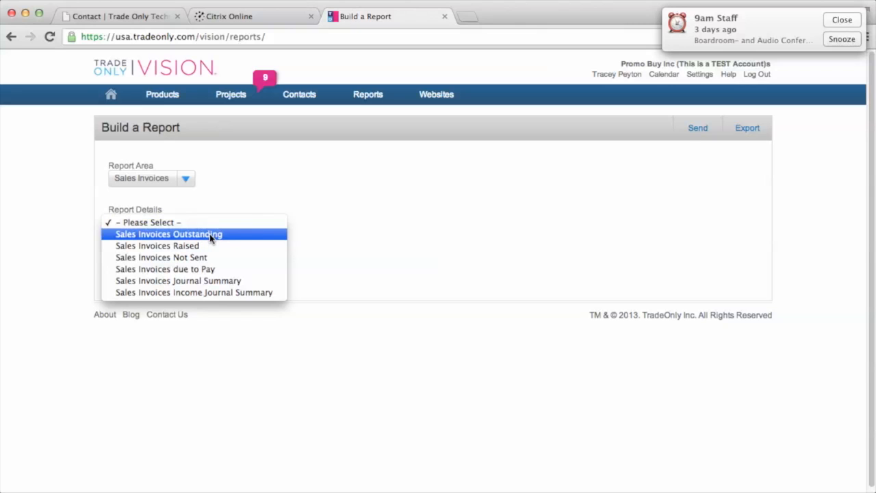
click(181, 269)
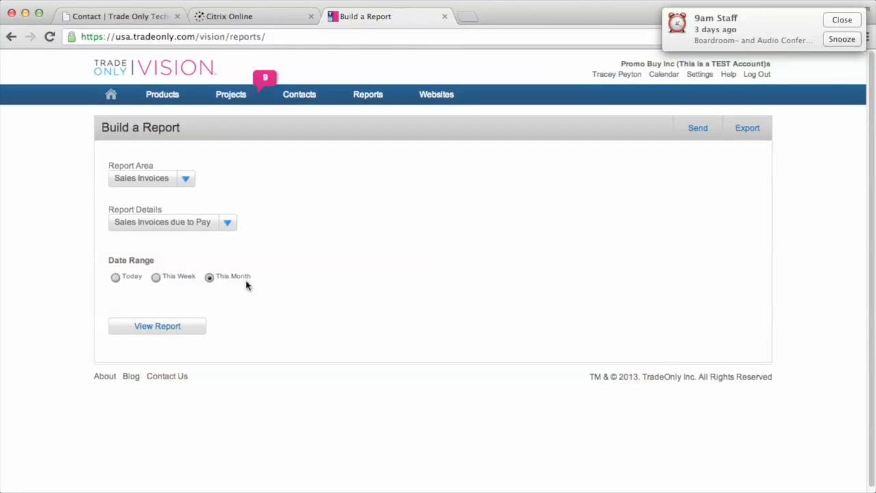
click(180, 329)
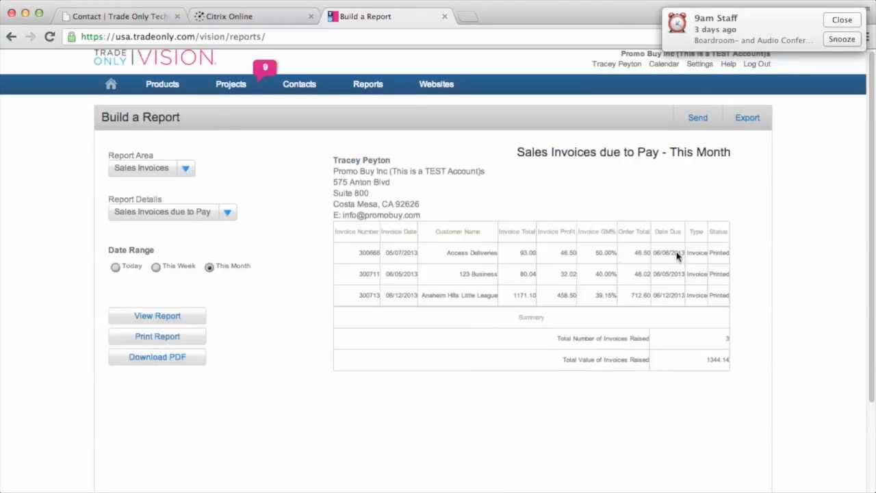
scroll(616, 267, down, 1)
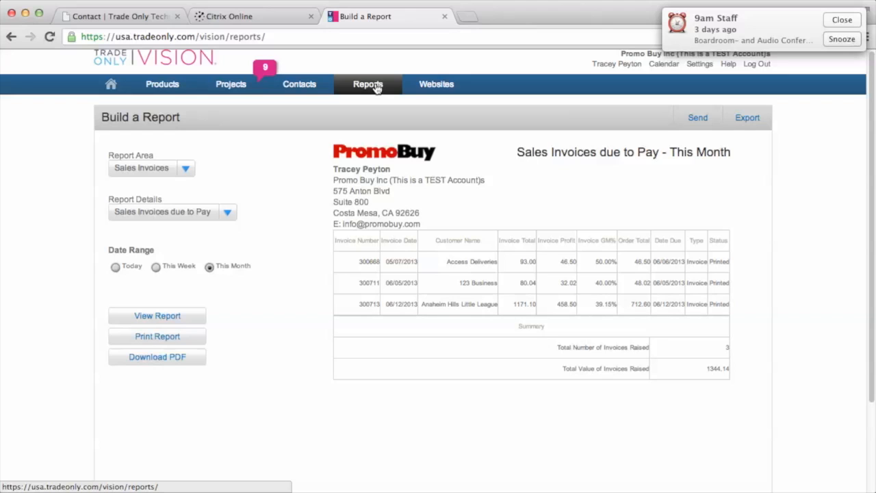
click(832, 41)
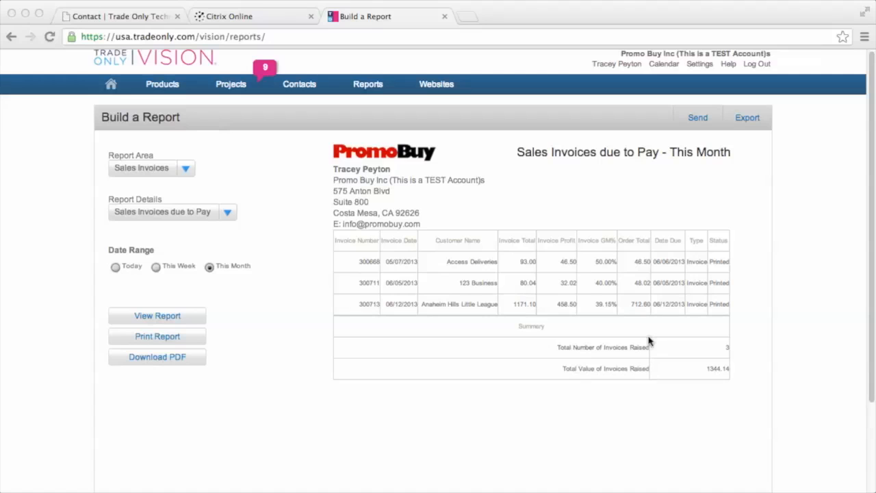
From the Trade Only contact tab, go to Training and open Helpsheets > VISION Helpsheets
click(122, 20)
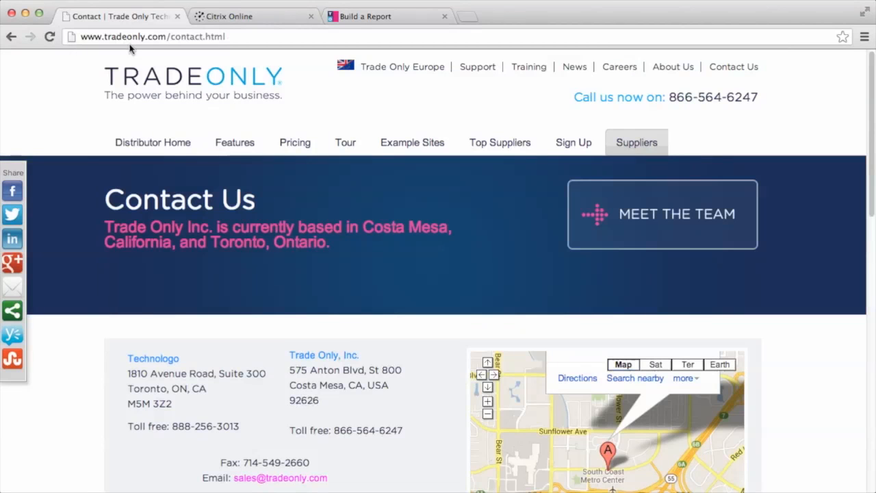
click(532, 68)
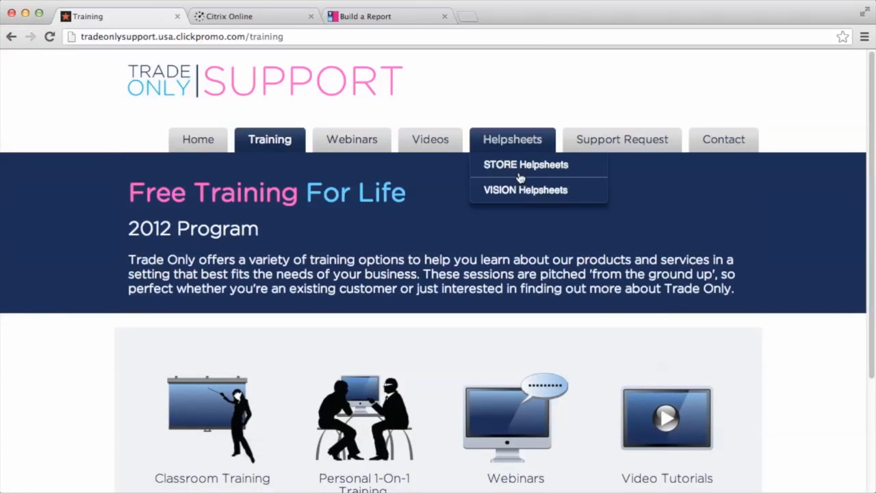
scroll(794, 325, down, 2)
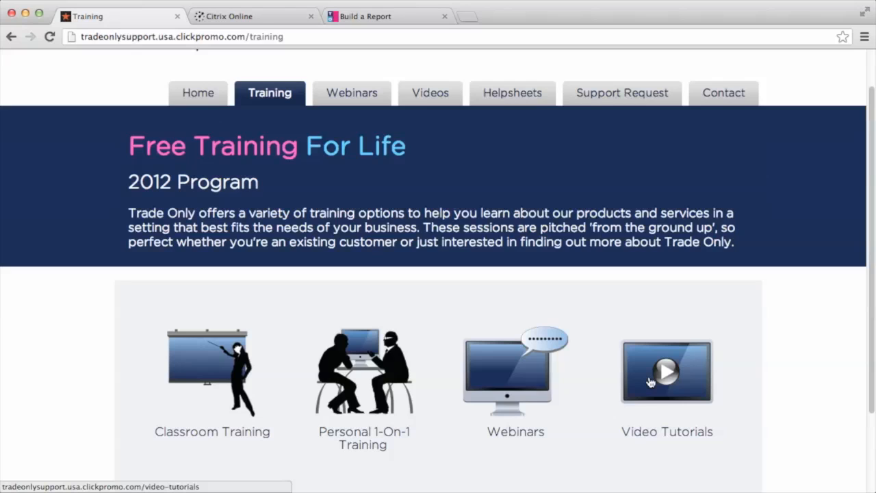
mouse_move(503, 98)
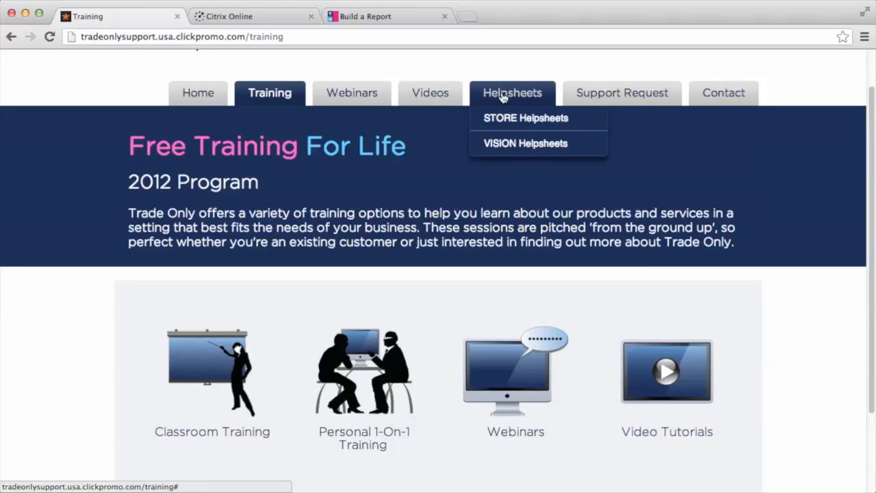
click(507, 144)
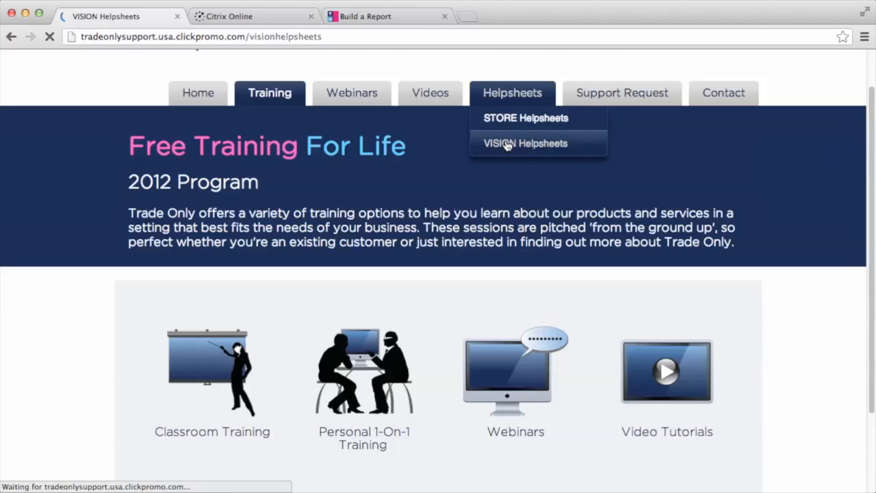
scroll(314, 390, down, 3)
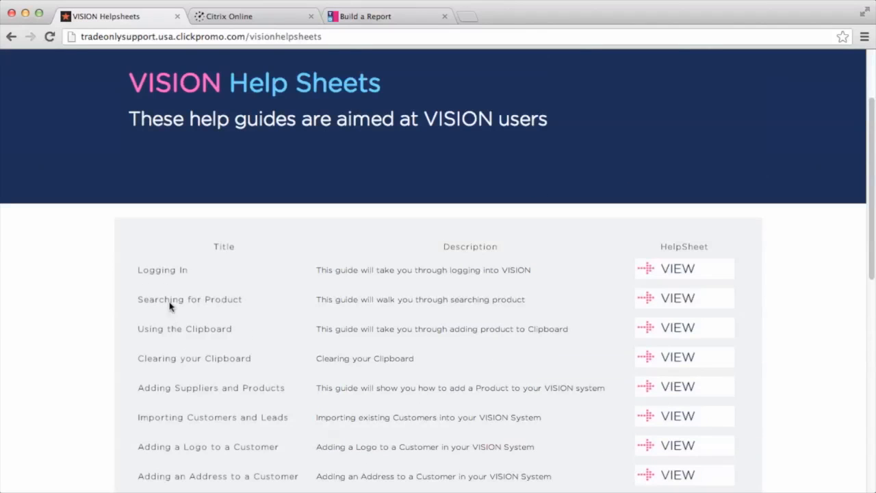